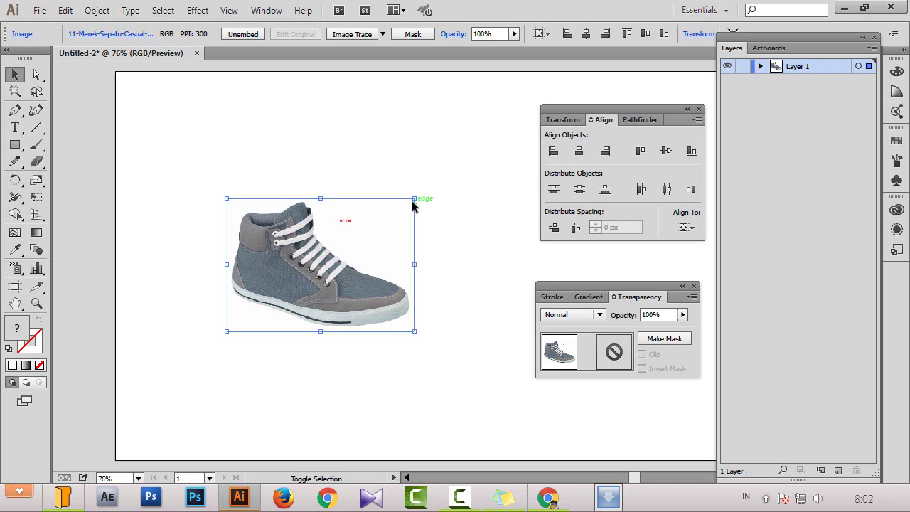
# Enlarge the shoe photo to fill the artboard and centre it
pyautogui.moveTo(414, 199); pyautogui.dragTo(524, 102)
pyautogui.hotkey('ctrl', '-')
pyautogui.moveTo(457, 360); pyautogui.dragTo(512, 400)
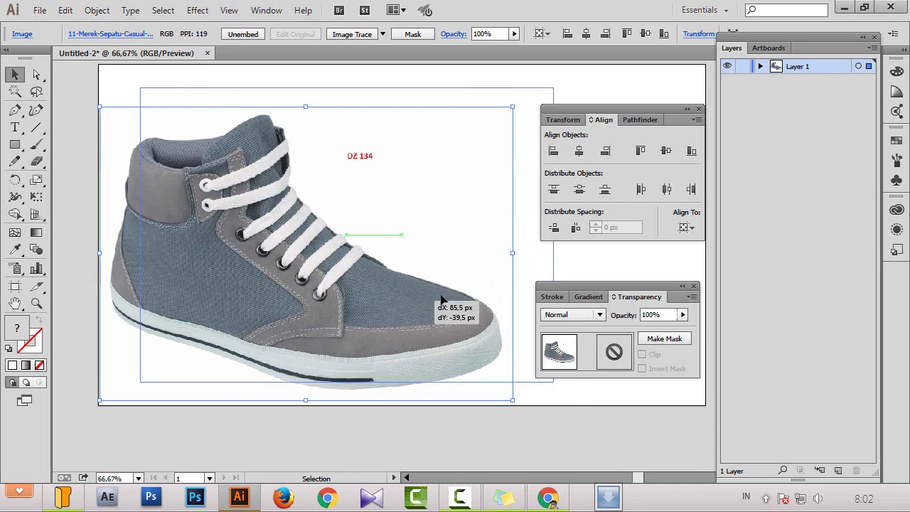
pyautogui.click(579, 150)
pyautogui.click(667, 151)
pyautogui.hotkey('ctrl', '-')
# Lock Layer 1, add a new layer, and set a thick dark brown stroke
pyautogui.click(744, 67)
pyautogui.hotkey('ctrl', 'l')
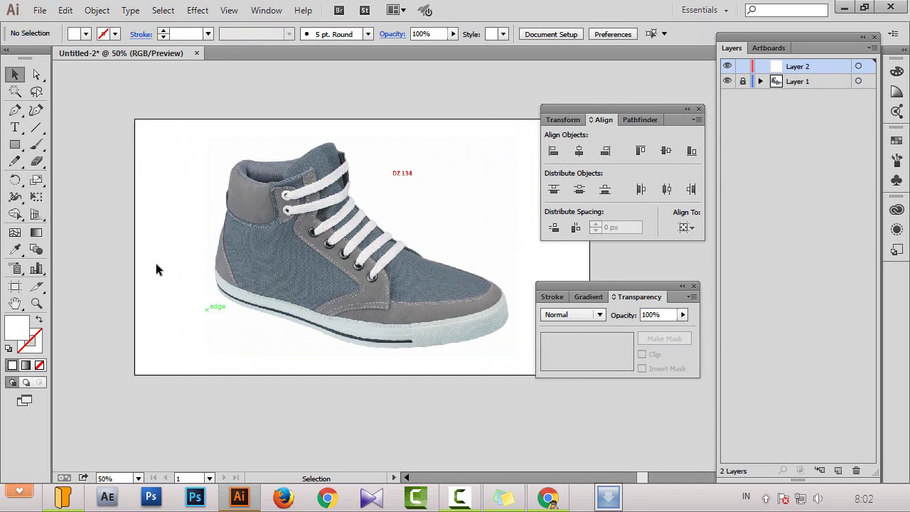
pyautogui.click(115, 34)
pyautogui.click(139, 77)
pyautogui.doubleClick(191, 33)
pyautogui.write('3')
pyautogui.press('Return')
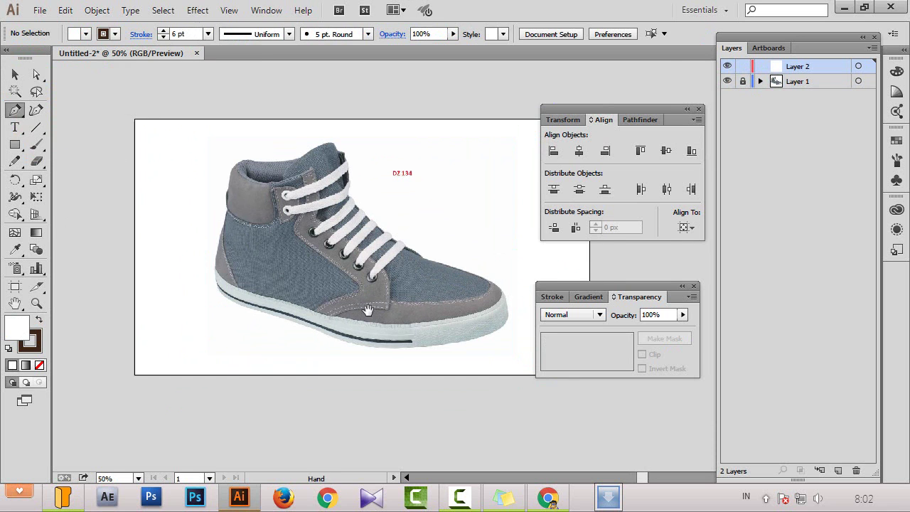
# Pen-trace the shoe outline up the back of the heel and across the collar
pyautogui.hotkey('ctrl', '+')
pyautogui.press('Tab')
pyautogui.hotkey('ctrl', '+')
pyautogui.hotkey('ctrl', '+')
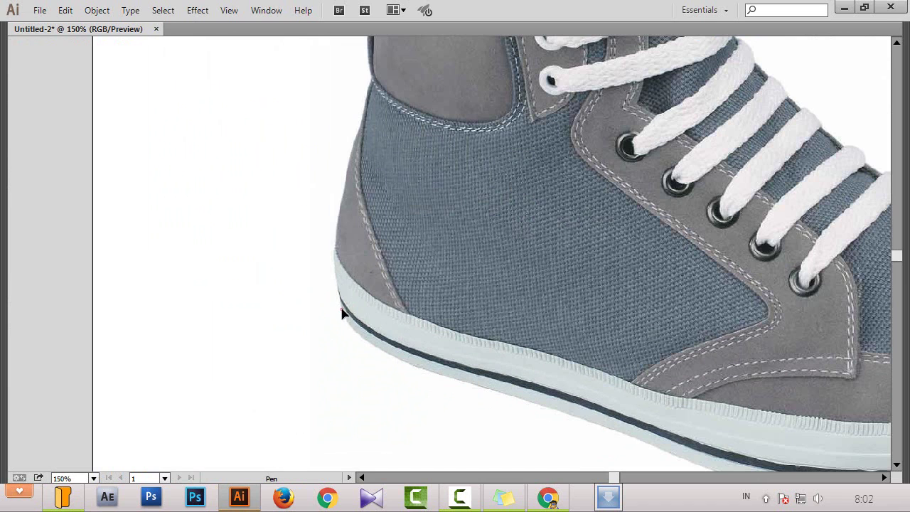
pyautogui.scroll(2, 344, 196)
pyautogui.hotkey('ctrl', '+')
pyautogui.hotkey('ctrl', '+')
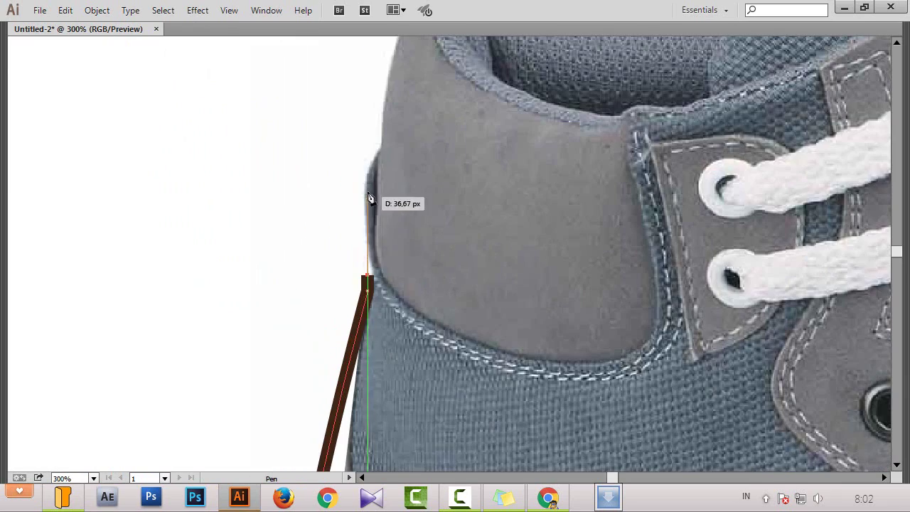
pyautogui.moveTo(369, 235); pyautogui.dragTo(341, 291)
pyautogui.moveTo(388, 164); pyautogui.dragTo(451, 132)
pyautogui.click(588, 158)
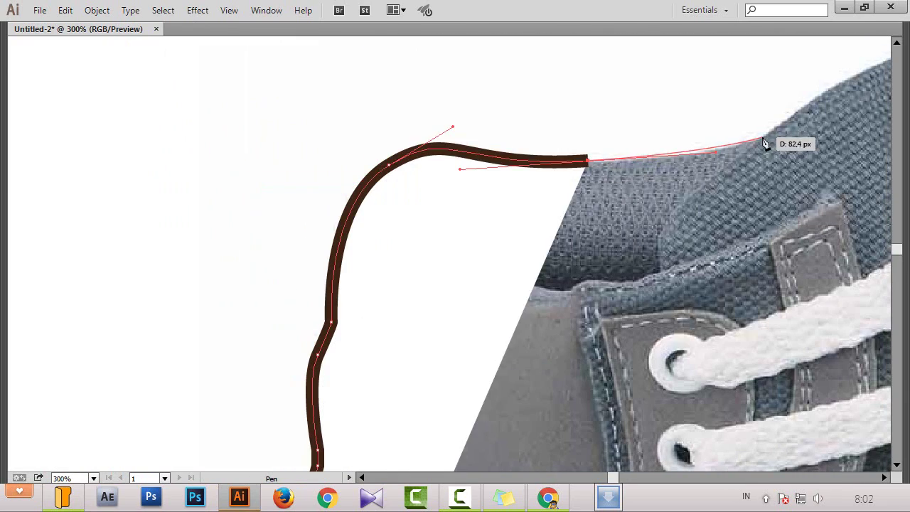
pyautogui.click(758, 136)
pyautogui.moveTo(758, 136); pyautogui.dragTo(203, 362)
pyautogui.moveTo(376, 270); pyautogui.dragTo(432, 246)
# Continue the outline past the top lace, around the toe, and along the sole
pyautogui.scroll(-3, 427, 315)
pyautogui.scroll(-5, 386, 193)
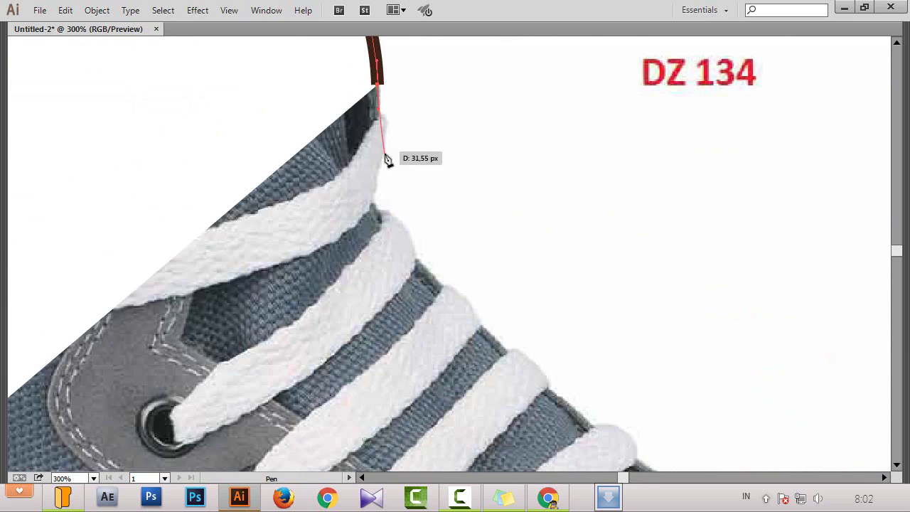
pyautogui.moveTo(377, 162)
pyautogui.mouseDown()
pyautogui.moveTo(370, 207)
pyautogui.moveTo(548, 313)
pyautogui.moveTo(386, 204)
pyautogui.moveTo(474, 260)
pyautogui.moveTo(404, 246)
pyautogui.moveTo(379, 164)
pyautogui.mouseUp()
pyautogui.scroll(-5, 564, 218)
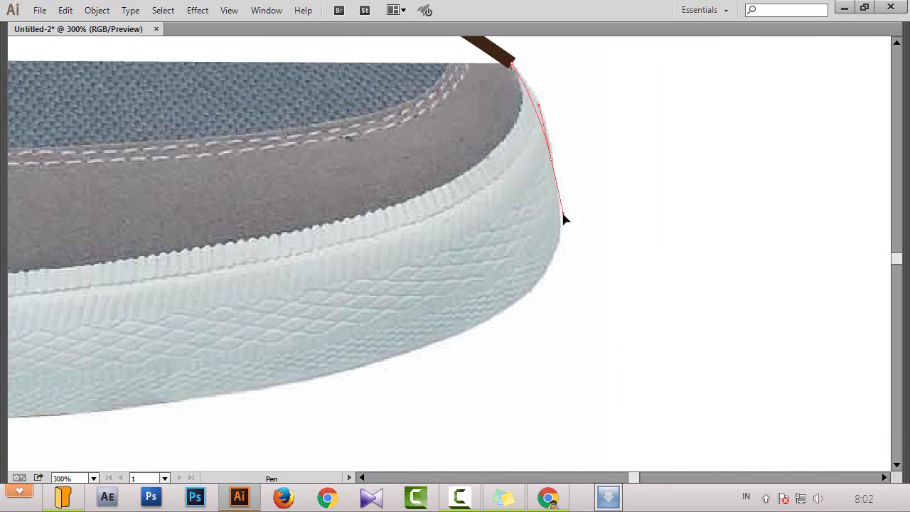
pyautogui.moveTo(407, 351)
pyautogui.mouseDown()
pyautogui.moveTo(365, 375)
pyautogui.moveTo(646, 306)
pyautogui.mouseUp()
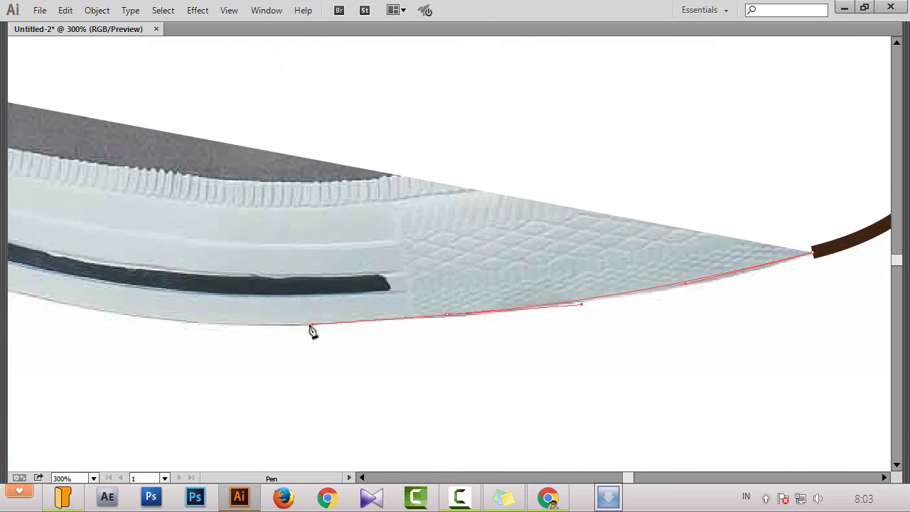
pyautogui.scroll(3, 312, 332)
pyautogui.hscroll(3, 303, 283)
pyautogui.moveTo(303, 283); pyautogui.dragTo(364, 302)
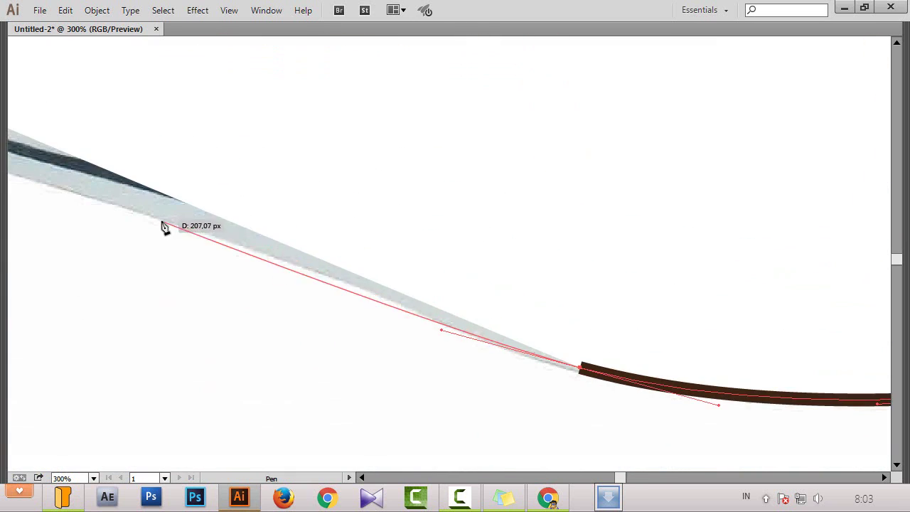
pyautogui.hscroll(-2, 427, 284)
pyautogui.hscroll(-5, 610, 321)
pyautogui.hotkey('ctrl', '-')
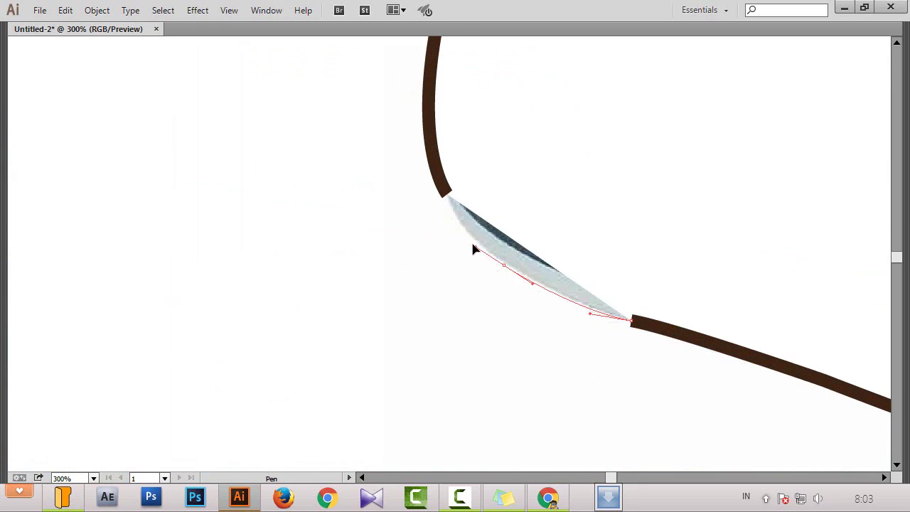
pyautogui.hotkey('ctrl', '-')
pyautogui.hotkey('ctrl', '-')
# Lower the shoe outline's opacity to 56%
pyautogui.press('Tab')
pyautogui.hotkey('ctrl', '-')
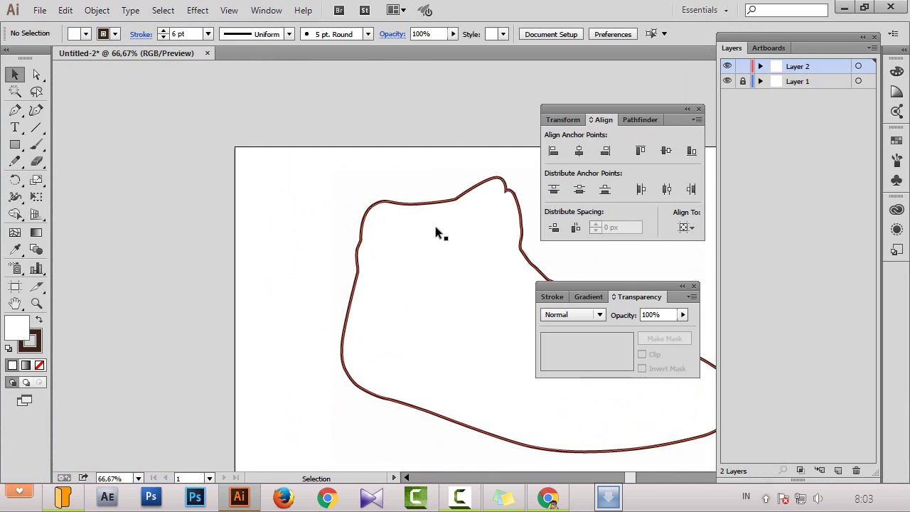
pyautogui.click(395, 242)
pyautogui.click(453, 34)
pyautogui.moveTo(455, 46); pyautogui.dragTo(428, 46)
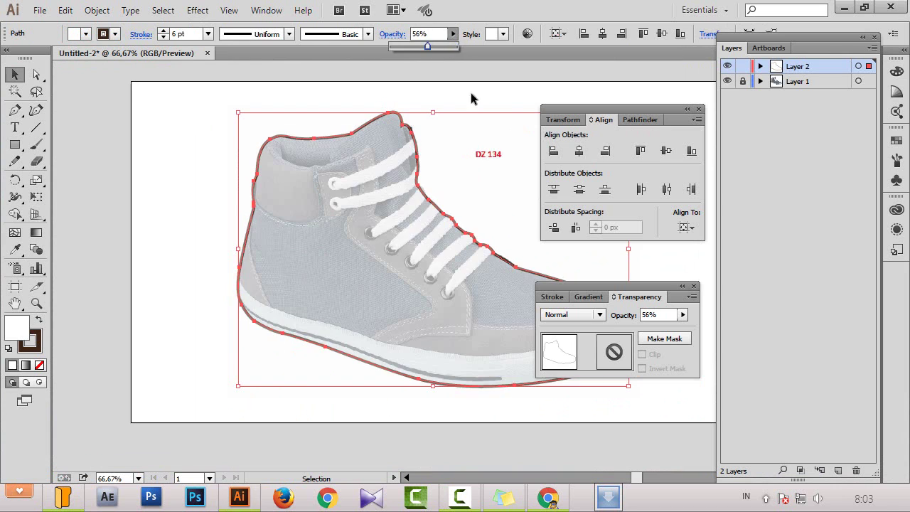
# Trace a closed outline around the collar opening
pyautogui.hotkey('ctrl', '+')
pyautogui.press('Tab')
pyautogui.hotkey('ctrl', '+')
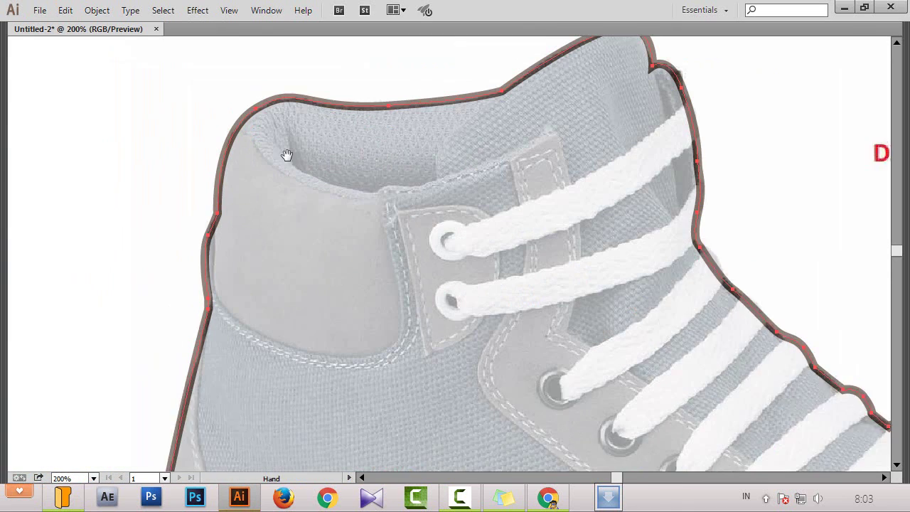
pyautogui.click(360, 237)
pyautogui.click(409, 222)
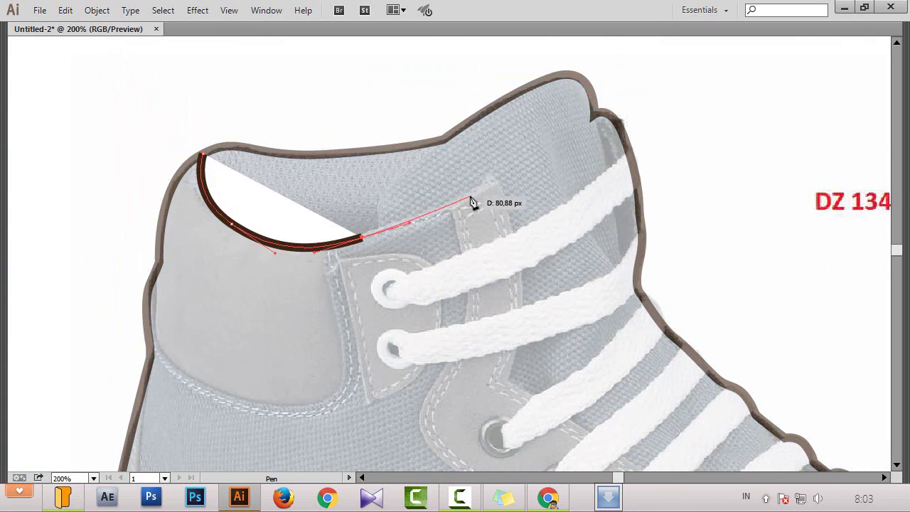
pyautogui.click(494, 180)
pyautogui.scroll(-2, 500, 179)
pyautogui.scroll(-2, 481, 253)
pyautogui.scroll(4, 467, 244)
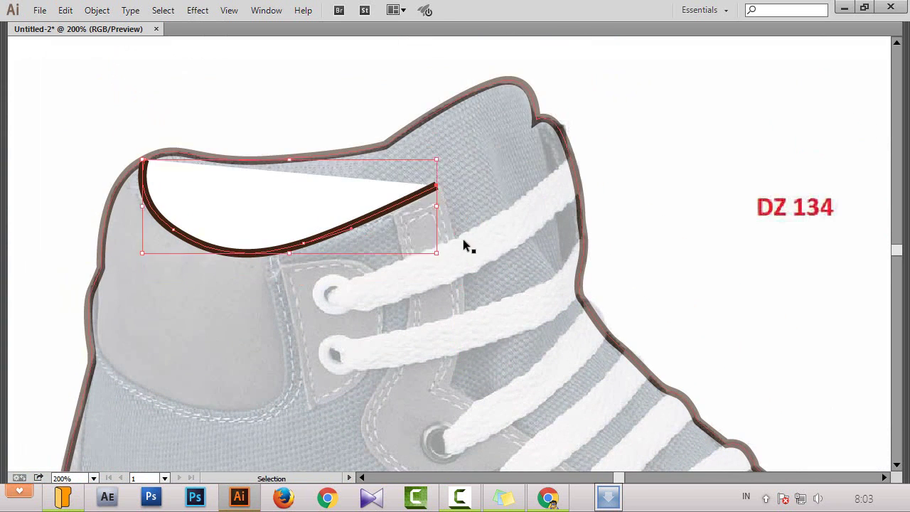
pyautogui.click(463, 240)
pyautogui.scroll(2, 448, 234)
pyautogui.hscroll(3, 448, 235)
pyautogui.click(432, 235)
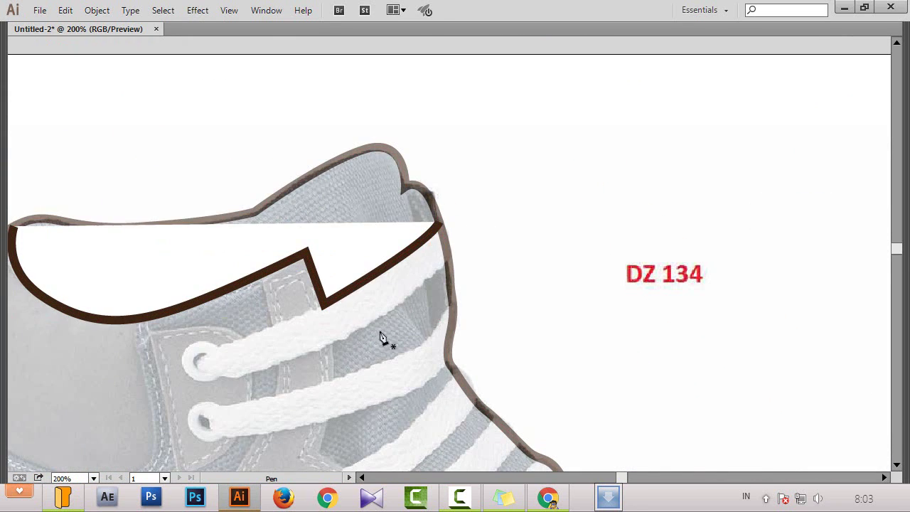
# Outline the top lace, looping around its eyelet to the collar
pyautogui.hotkey('ctrl', '+')
pyautogui.click(533, 140)
pyautogui.moveTo(418, 229); pyautogui.dragTo(359, 265)
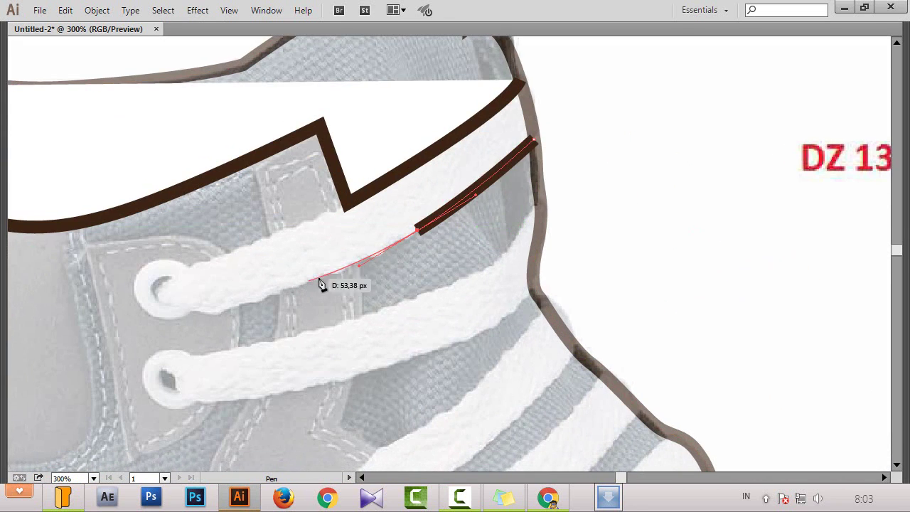
pyautogui.click(199, 317)
pyautogui.moveTo(198, 316); pyautogui.dragTo(401, 264)
pyautogui.moveTo(543, 161); pyautogui.dragTo(544, 167)
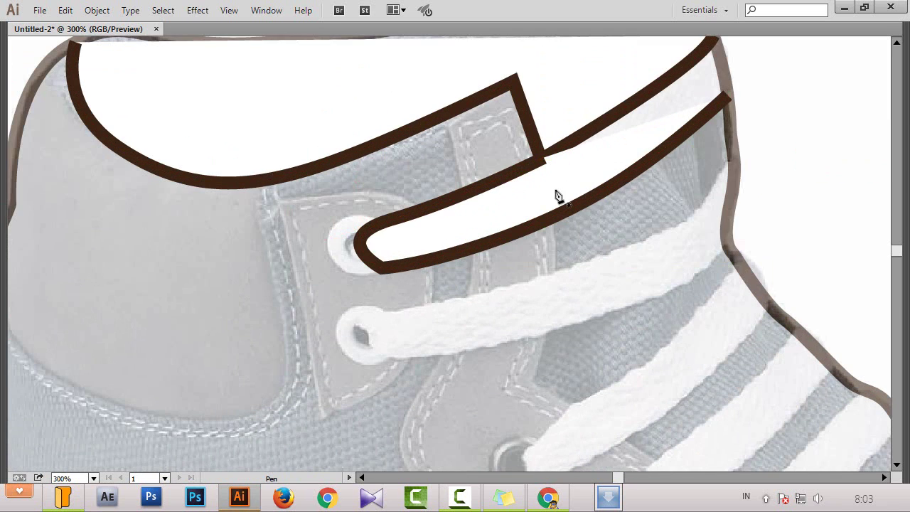
pyautogui.hotkey('ctrl', '-')
pyautogui.scroll(-2, 415, 341)
pyautogui.hotkey('ctrl', '+')
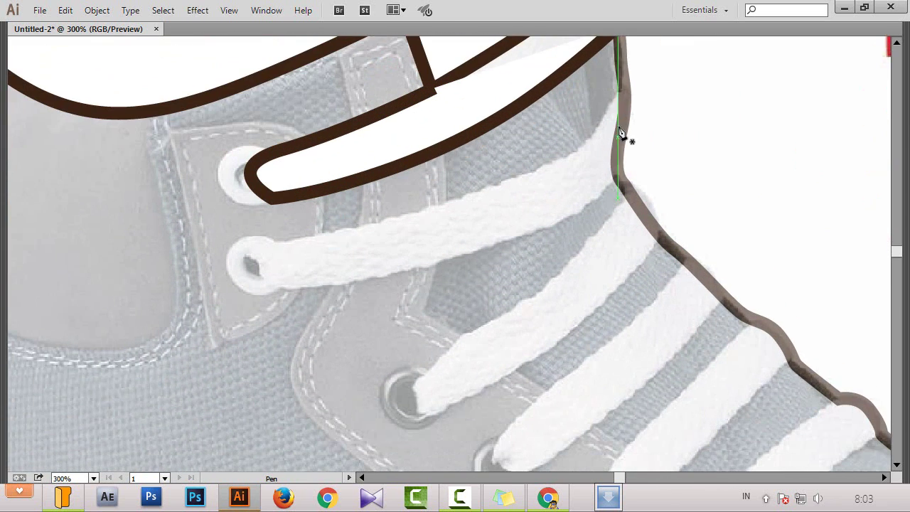
# Outline the second lace around its eyelet
pyautogui.click(284, 243)
pyautogui.click(254, 256)
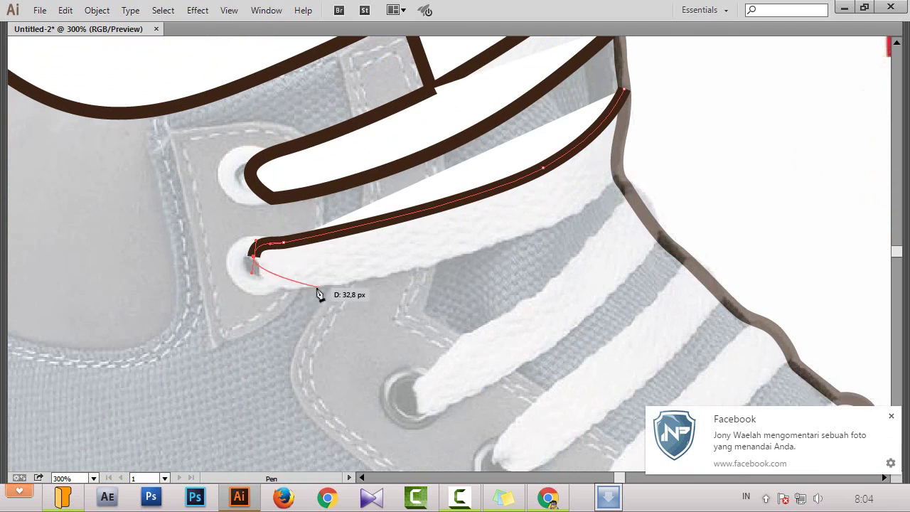
pyautogui.click(330, 285)
pyautogui.click(417, 266)
pyautogui.click(539, 229)
pyautogui.click(621, 182)
pyautogui.hscroll(3, 621, 182)
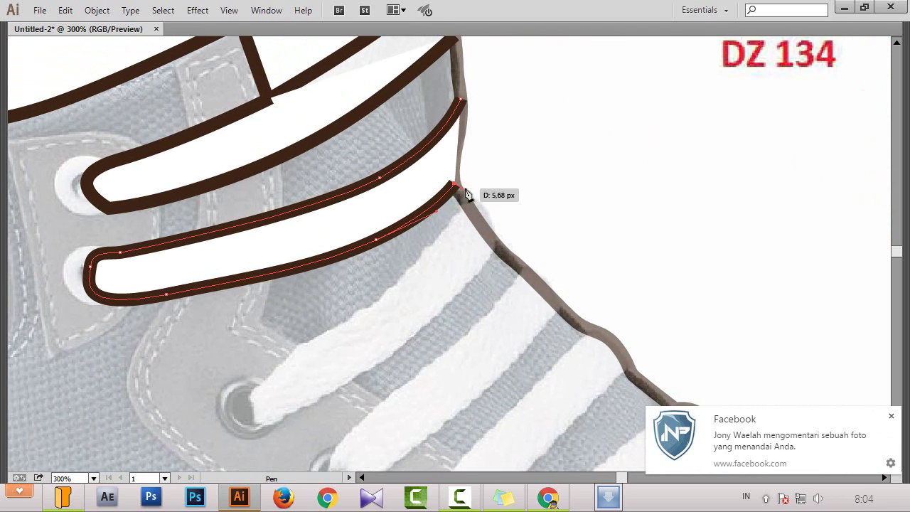
pyautogui.scroll(-1, 463, 193)
# Outline the third lace around its eyelet
pyautogui.keyDown('ctrl'); pyautogui.click(472, 153); pyautogui.keyUp('ctrl')
pyautogui.click(474, 143)
pyautogui.click(265, 370)
pyautogui.click(370, 307)
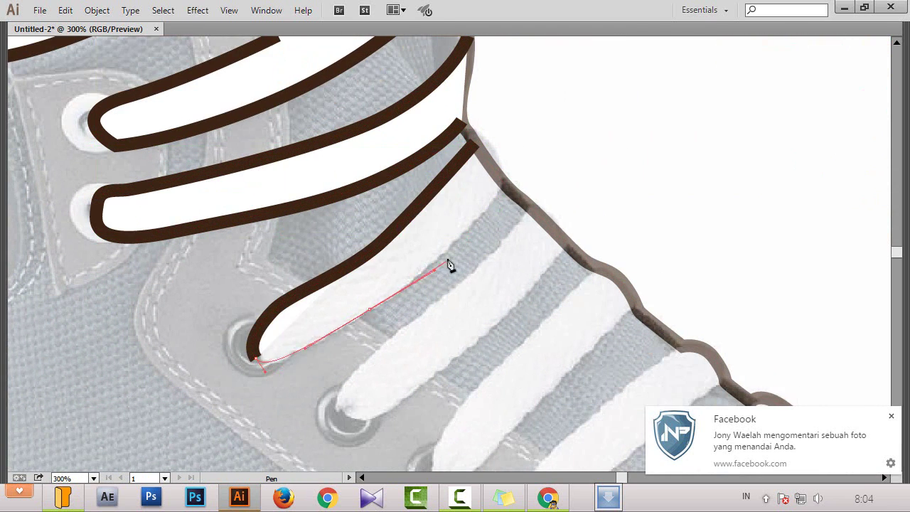
pyautogui.click(434, 270)
pyautogui.click(466, 229)
pyautogui.moveTo(548, 243); pyautogui.dragTo(519, 168)
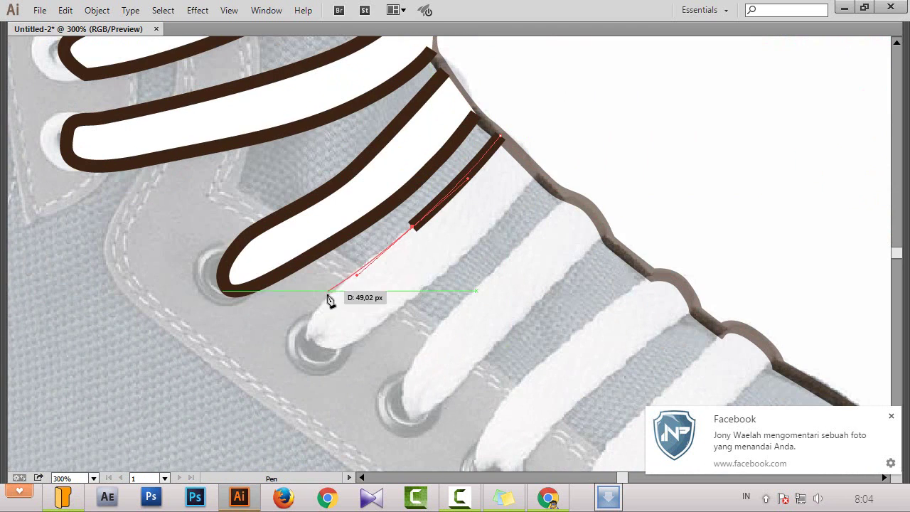
pyautogui.click(391, 318)
# Outline the fourth and fifth laces around their eyelets
pyautogui.click(500, 135)
pyautogui.moveTo(565, 197); pyautogui.dragTo(481, 154)
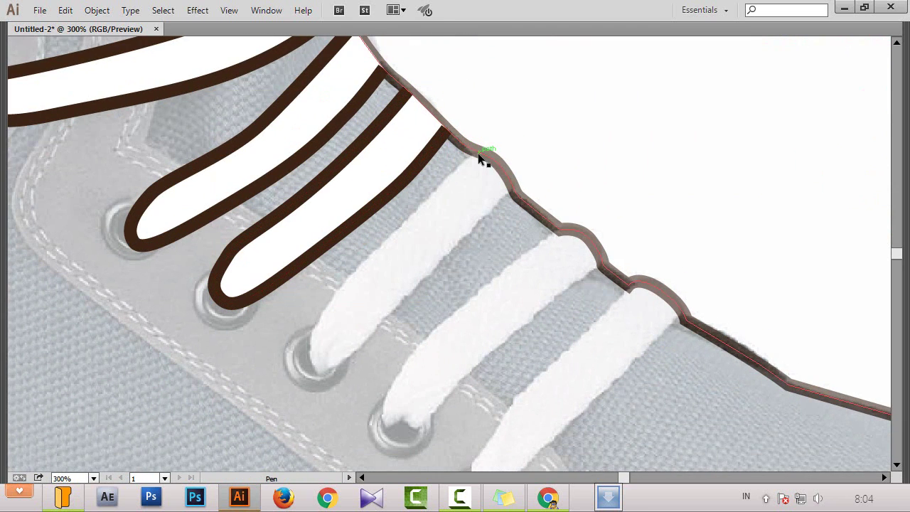
pyautogui.click(477, 153)
pyautogui.click(383, 249)
pyautogui.click(451, 244)
pyautogui.click(502, 181)
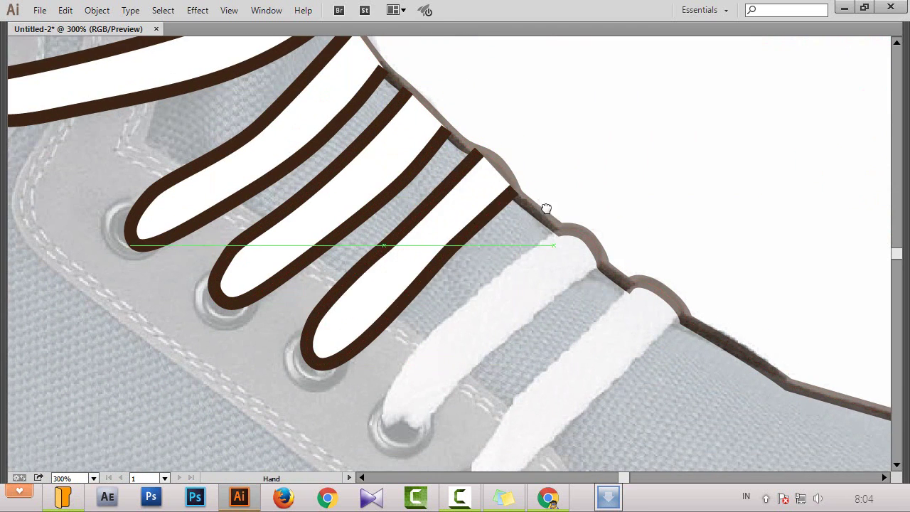
pyautogui.moveTo(544, 203); pyautogui.dragTo(538, 125)
pyautogui.moveTo(549, 151); pyautogui.dragTo(500, 193)
pyautogui.click(369, 340)
# Outline the last lace around its tip
pyautogui.moveTo(549, 151); pyautogui.dragTo(600, 189)
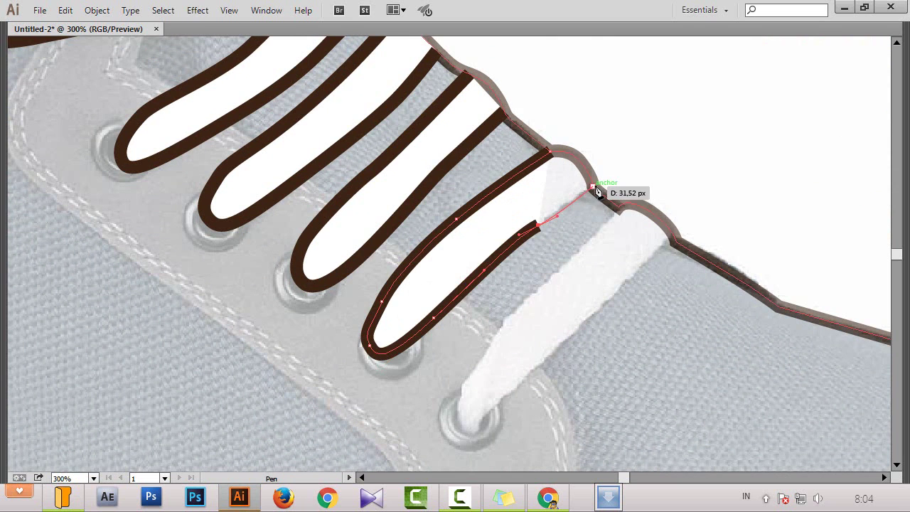
pyautogui.click(388, 401)
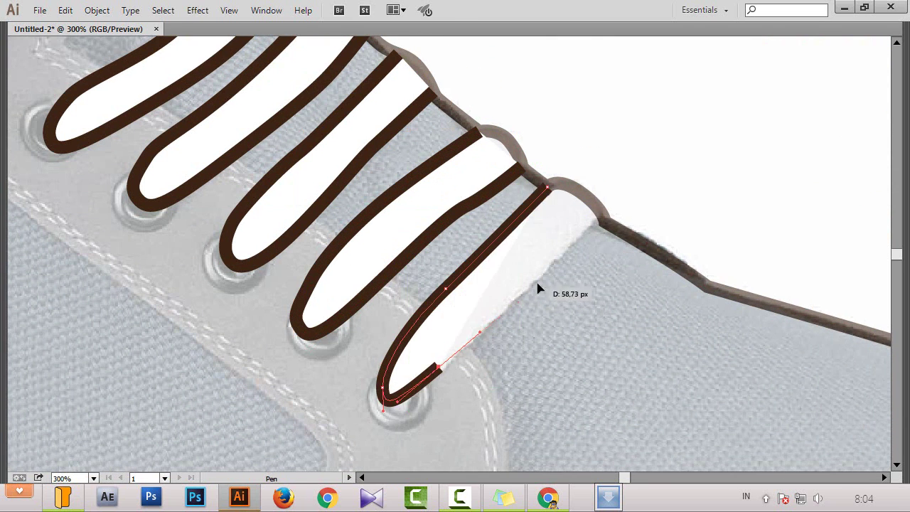
pyautogui.click(603, 225)
pyautogui.click(546, 188)
pyautogui.scroll(-3, 348, 263)
# Trace the white inner collar panel as a closed shape
pyautogui.scroll(3, 372, 173)
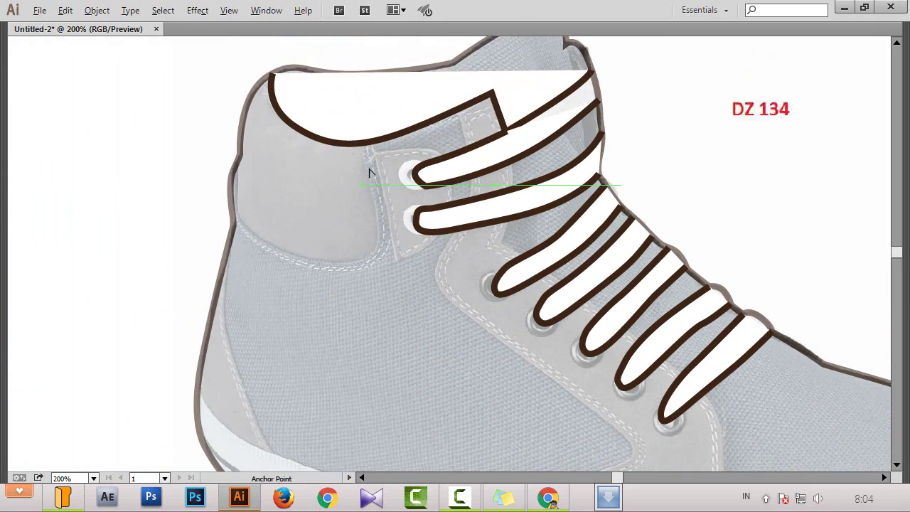
pyautogui.click(366, 131)
pyautogui.click(297, 313)
pyautogui.click(197, 297)
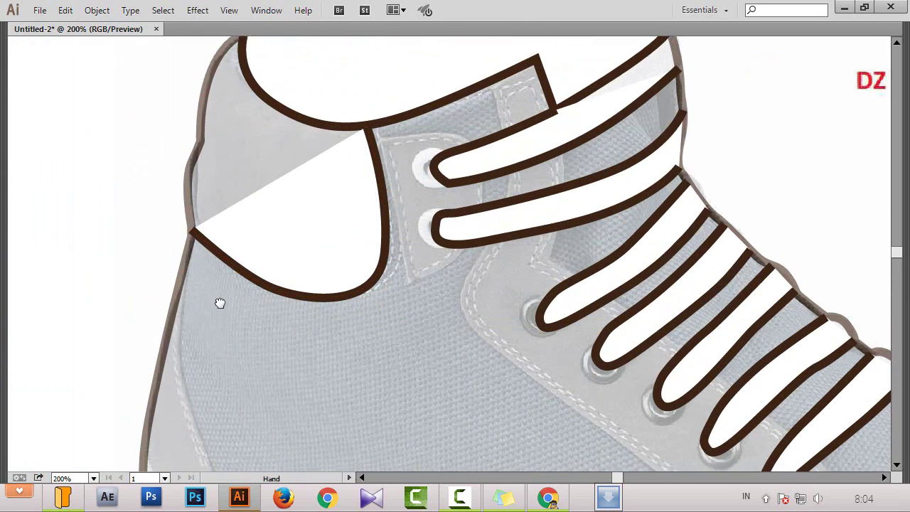
# Draw a brown line from the heel along the sole's top edge to the toe
pyautogui.scroll(-5, 214, 114)
pyautogui.click(267, 354)
pyautogui.moveTo(320, 378); pyautogui.dragTo(220, 235)
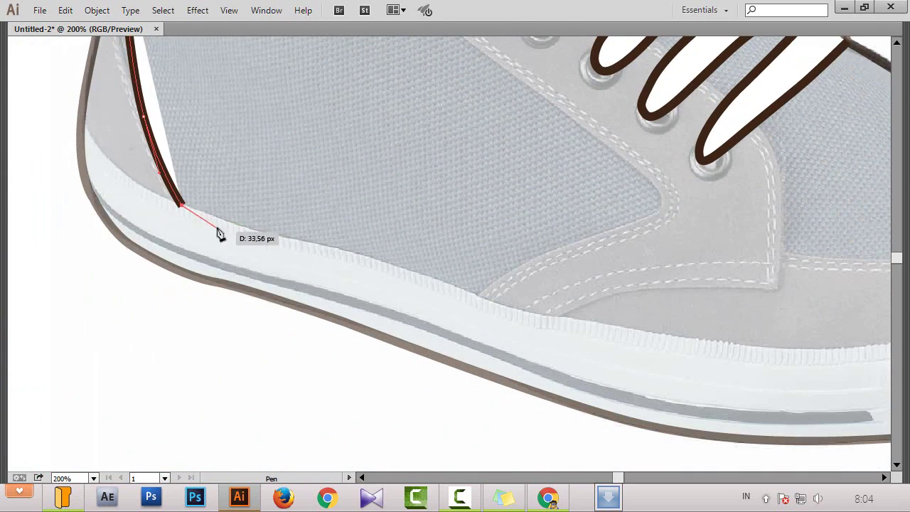
pyautogui.click(360, 258)
pyautogui.hscroll(3, 510, 309)
pyautogui.hscroll(3, 348, 260)
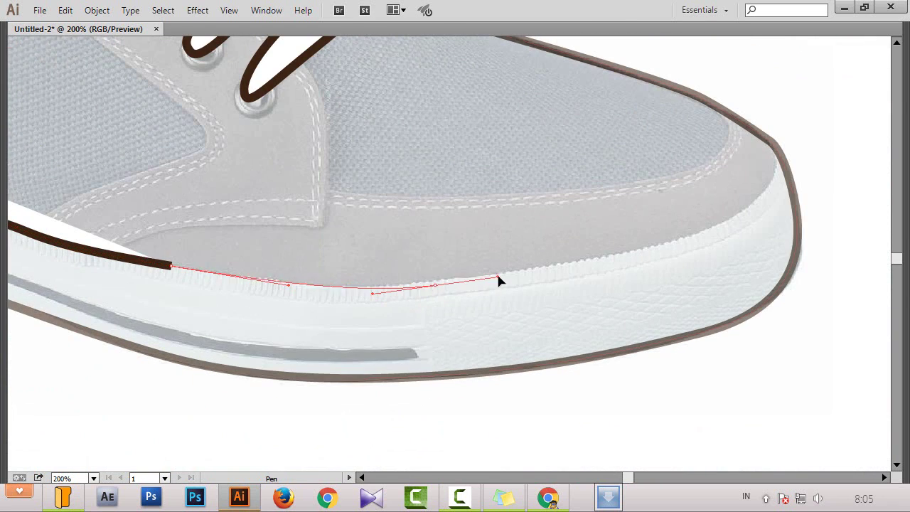
pyautogui.click(622, 265)
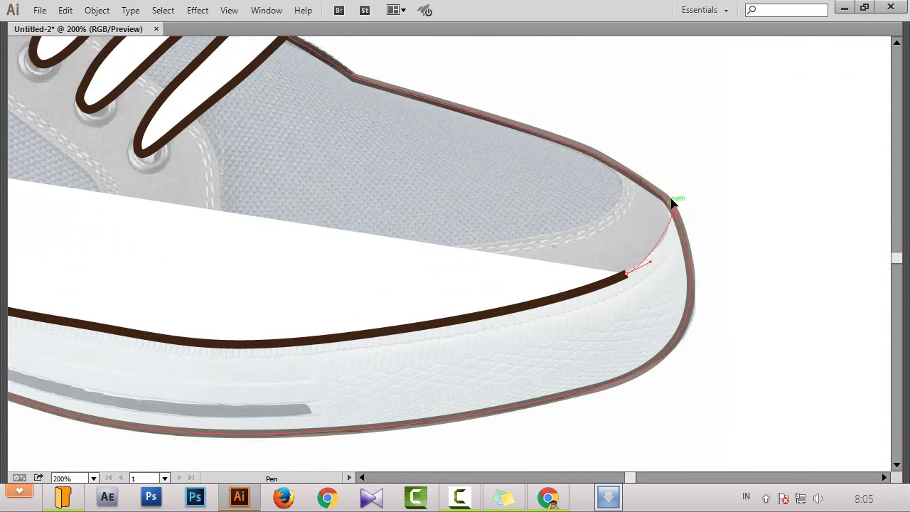
pyautogui.hotkey('ctrl', '-')
pyautogui.hotkey('ctrl', '-')
pyautogui.hotkey('ctrl', '-')
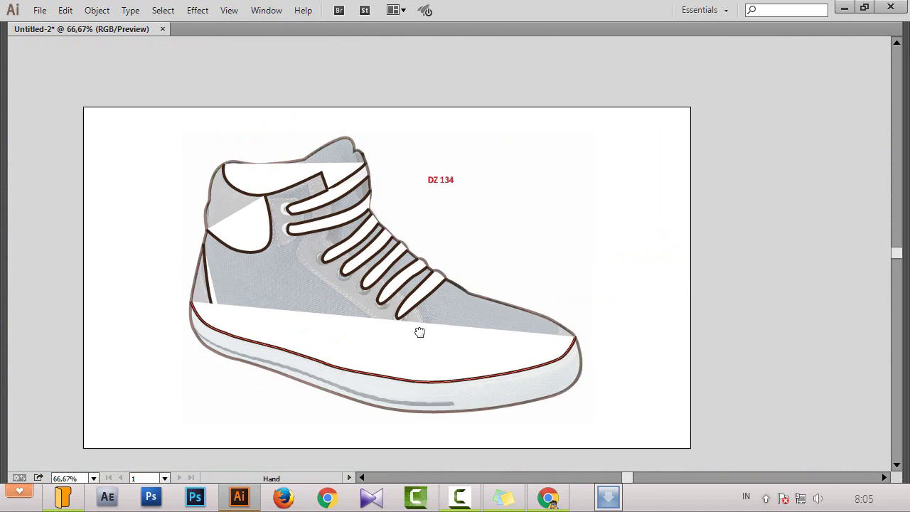
pyautogui.press('Tab')
# Set all traced artwork to 58% opacity and deselect it
pyautogui.click(859, 67)
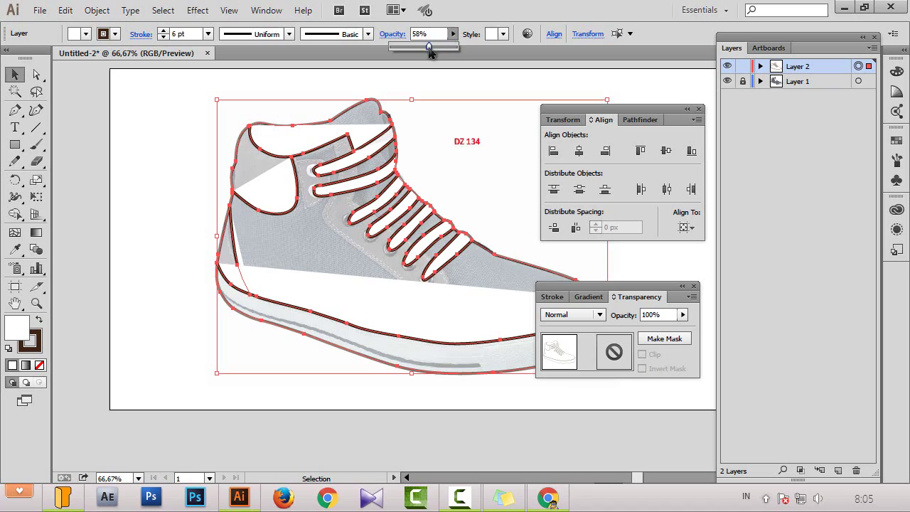
pyautogui.hotkey('ctrl', 'shift', 'a')
pyautogui.press('p')
pyautogui.hotkey('ctrl', '+')
pyautogui.press('Tab')
pyautogui.hotkey('ctrl', '+')
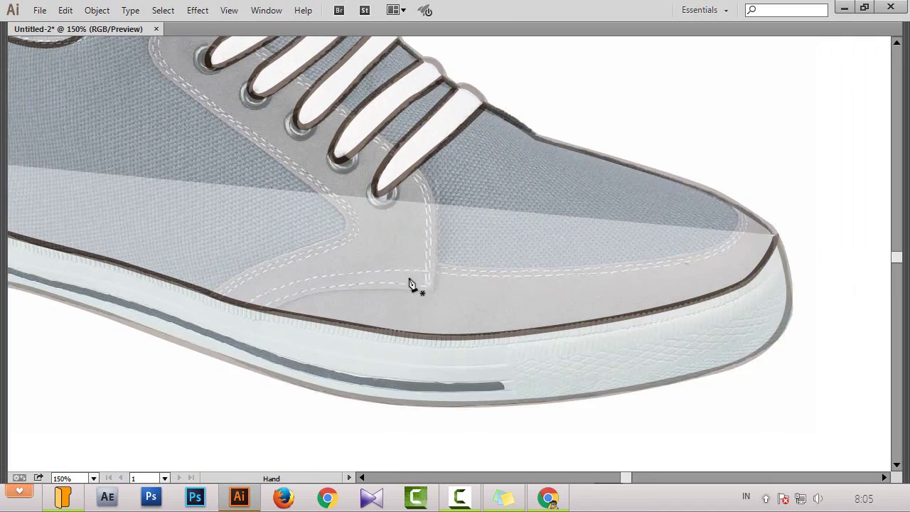
pyautogui.hotkey('ctrl', '+')
# Draw a panel line from the sole edge up to the tongue corner
pyautogui.click(262, 365)
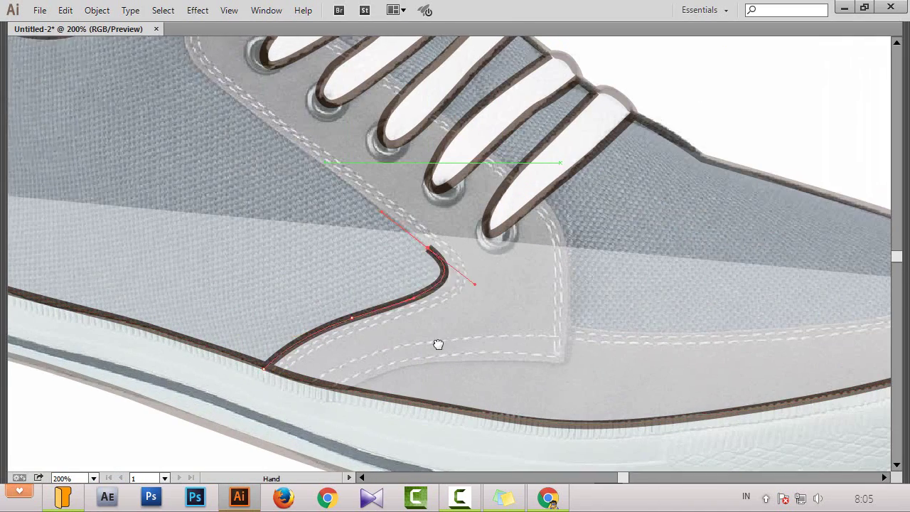
pyautogui.scroll(5, 439, 258)
pyautogui.click(285, 197)
pyautogui.click(304, 118)
pyautogui.scroll(3, 305, 118)
pyautogui.scroll(-5, 384, 263)
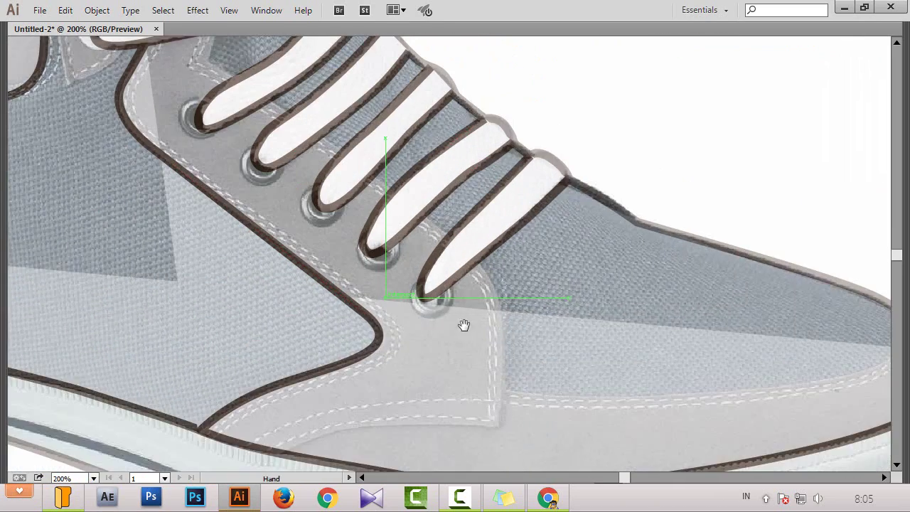
pyautogui.scroll(3, 382, 227)
# Draw a short curved panel line between the lower laces
pyautogui.hotkey('ctrl', '+')
pyautogui.scroll(3, 235, 121)
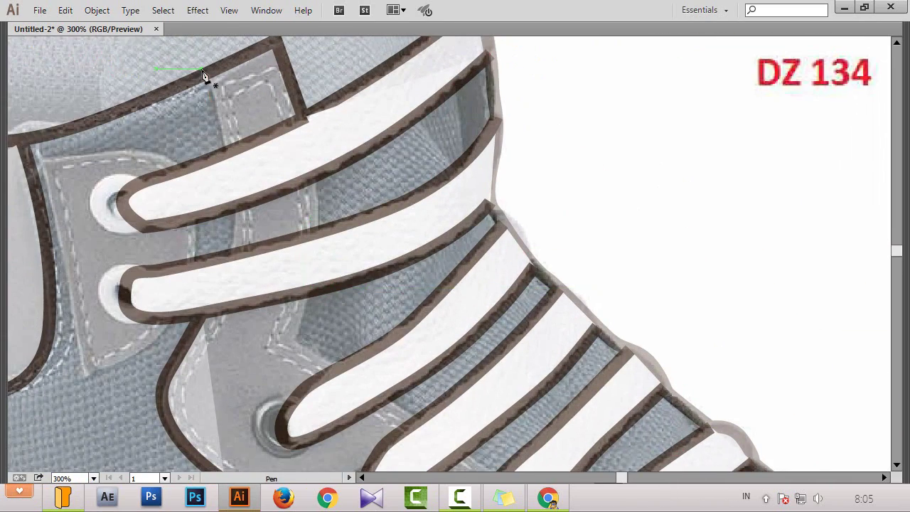
pyautogui.scroll(-3, 317, 226)
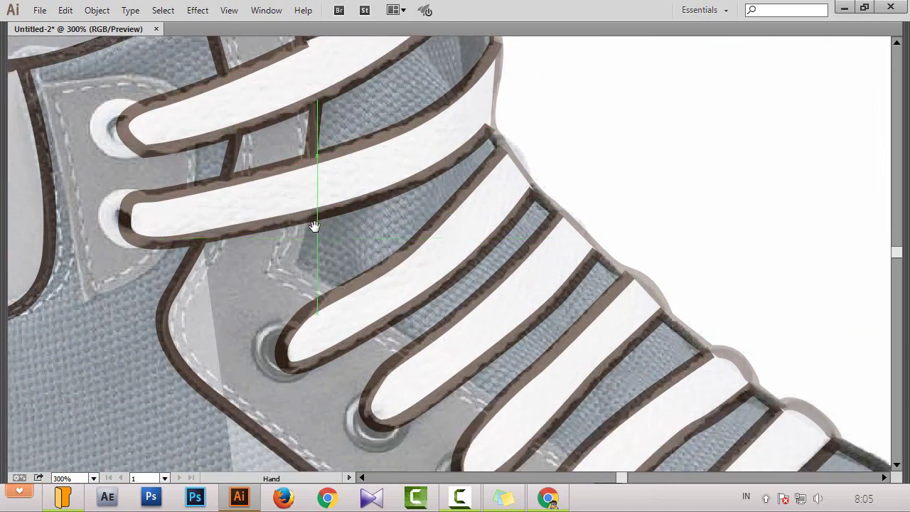
pyautogui.scroll(-3, 356, 306)
pyautogui.hscroll(3, 316, 278)
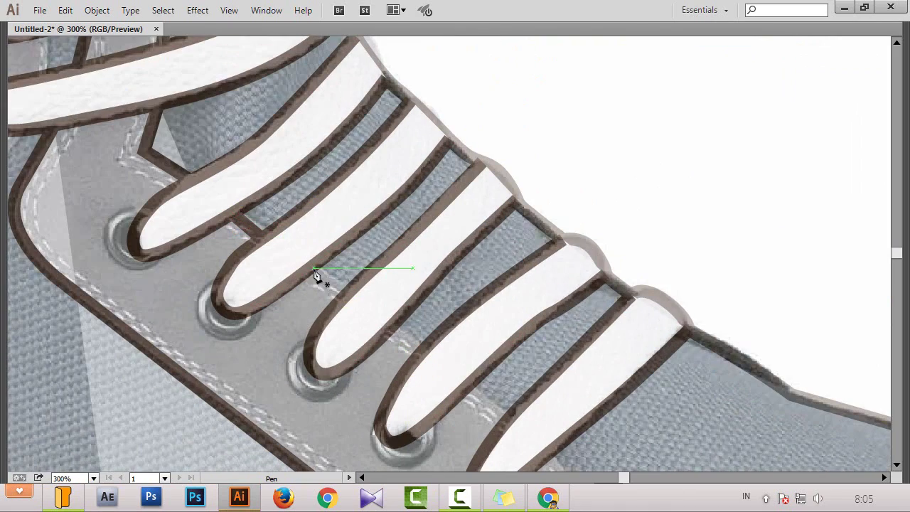
pyautogui.scroll(-1, 340, 302)
pyautogui.hscroll(1, 312, 274)
pyautogui.moveTo(332, 283); pyautogui.dragTo(290, 197)
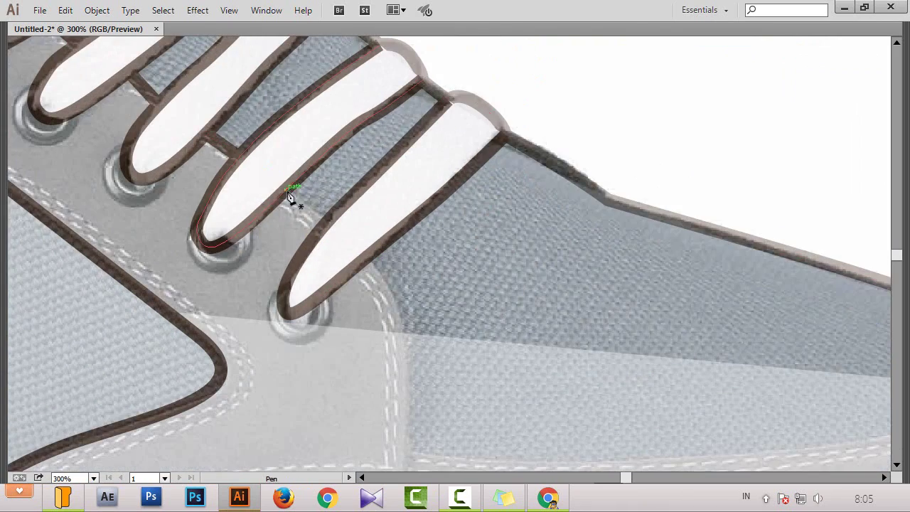
pyautogui.moveTo(379, 306); pyautogui.dragTo(356, 96)
pyautogui.moveTo(256, 322); pyautogui.dragTo(383, 220)
pyautogui.moveTo(195, 276); pyautogui.dragTo(131, 324)
pyautogui.hotkey('ctrl', '-')
pyautogui.hotkey('ctrl', '-')
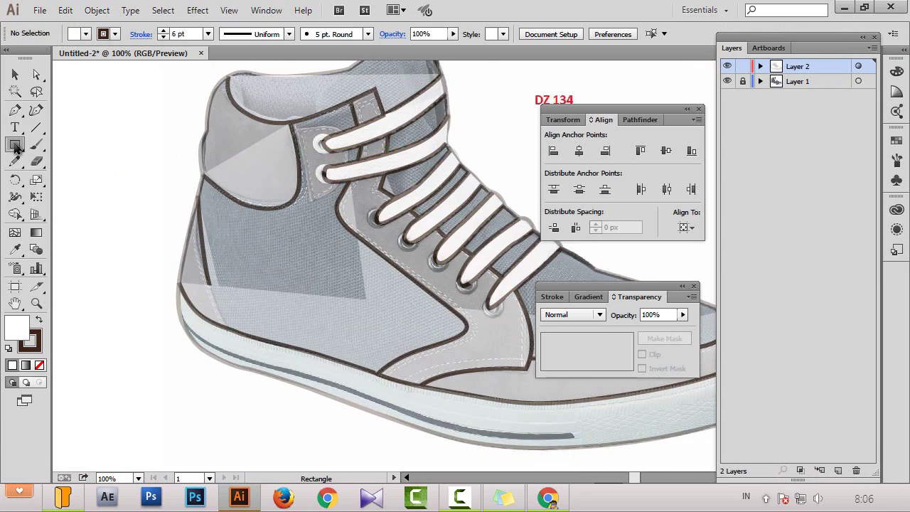
# Draw a brown-outlined circle on the top eyelet and Alt-drag copies onto each eyelet below
pyautogui.moveTo(15, 145); pyautogui.dragTo(71, 179)
pyautogui.scroll(3, 334, 131)
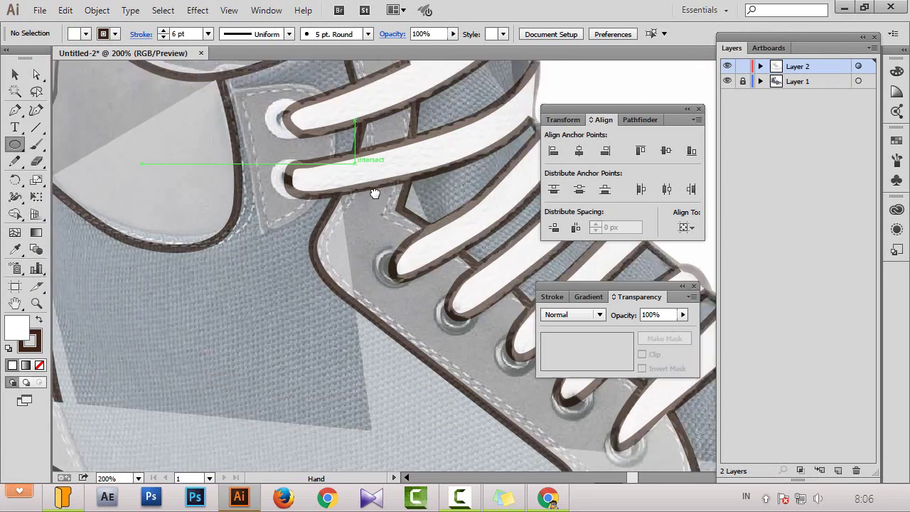
pyautogui.moveTo(327, 199); pyautogui.dragTo(308, 195)
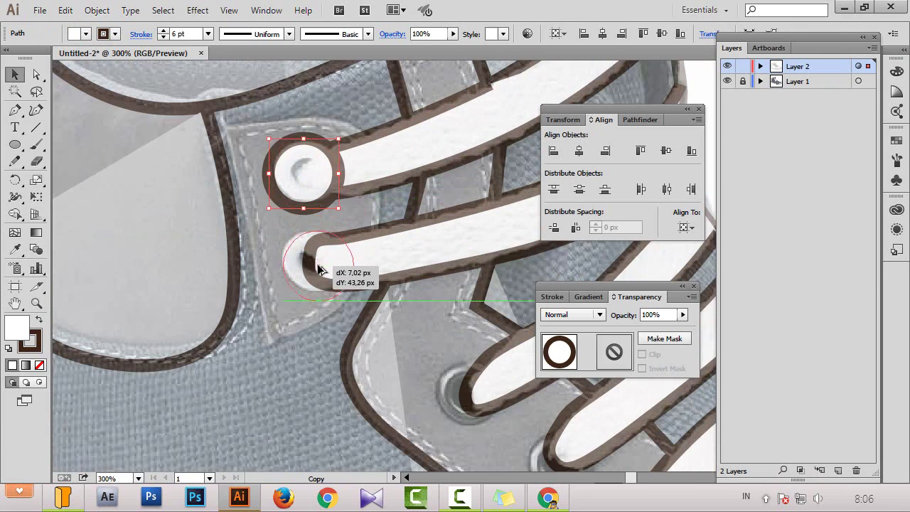
pyautogui.moveTo(318, 270); pyautogui.dragTo(237, 174)
pyautogui.moveTo(453, 330); pyautogui.dragTo(249, 195)
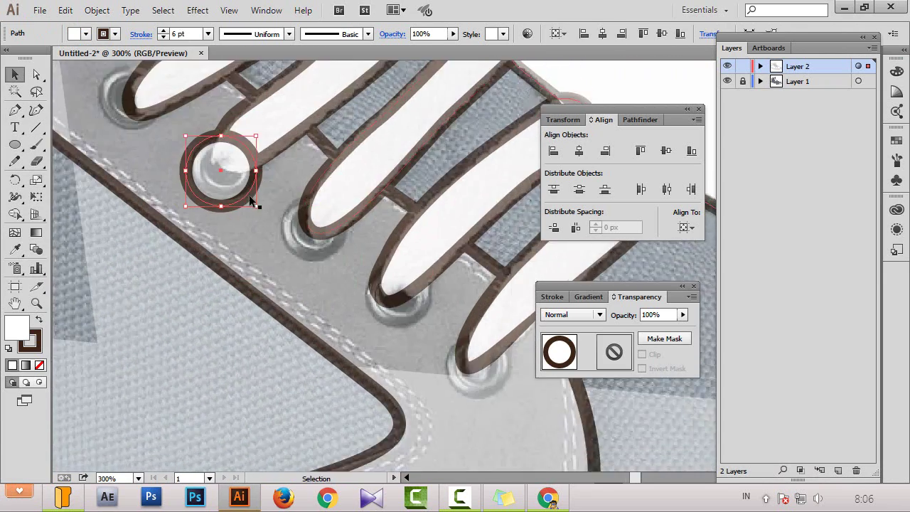
pyautogui.moveTo(318, 240); pyautogui.dragTo(317, 240)
pyautogui.moveTo(299, 213)
pyautogui.mouseDown()
pyautogui.moveTo(363, 267)
pyautogui.moveTo(198, 170)
pyautogui.mouseUp()
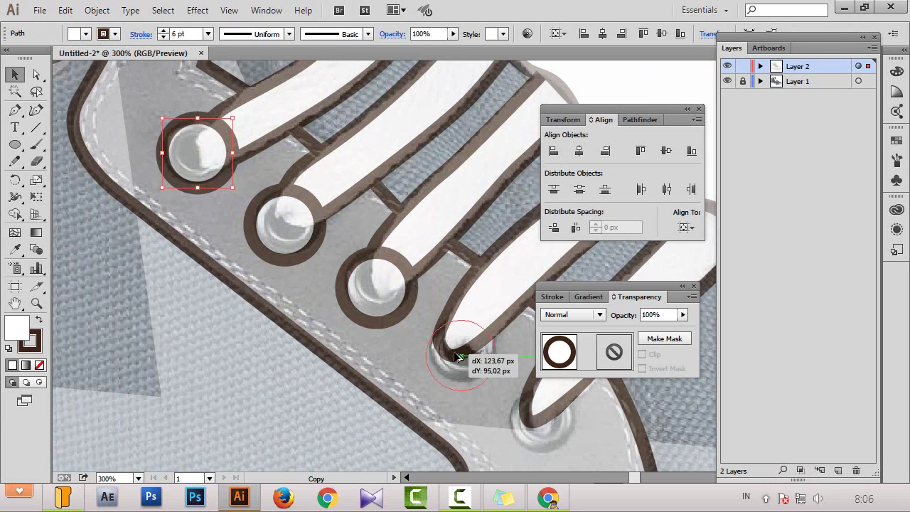
pyautogui.moveTo(459, 358); pyautogui.dragTo(459, 358)
pyautogui.moveTo(459, 357); pyautogui.dragTo(302, 225)
pyautogui.moveTo(377, 281); pyautogui.dragTo(377, 281)
pyautogui.hotkey('ctrl', '-')
pyautogui.hotkey('ctrl', '-')
pyautogui.hotkey('ctrl', '-')
pyautogui.hotkey('ctrl', '-')
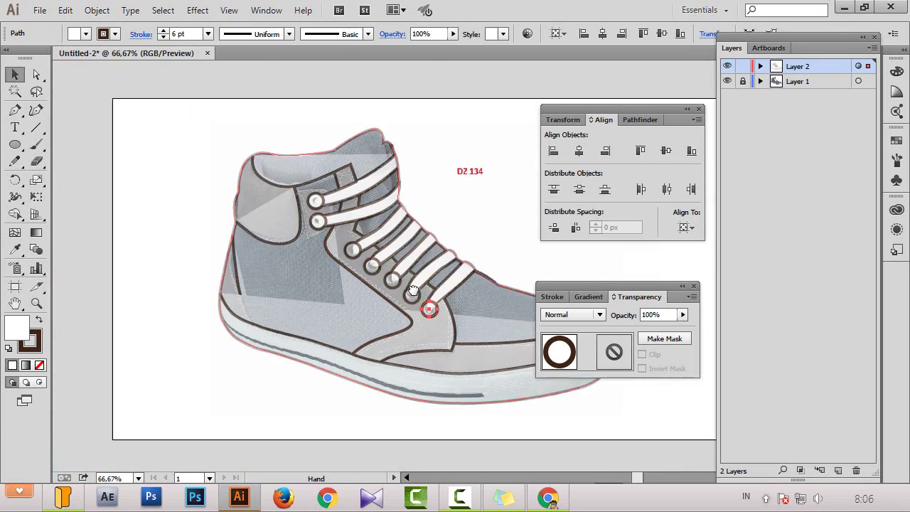
# Select the Layer 2 traced artwork, set its opacity back to 100%, and deselect
pyautogui.click(761, 66)
pyautogui.click(858, 66)
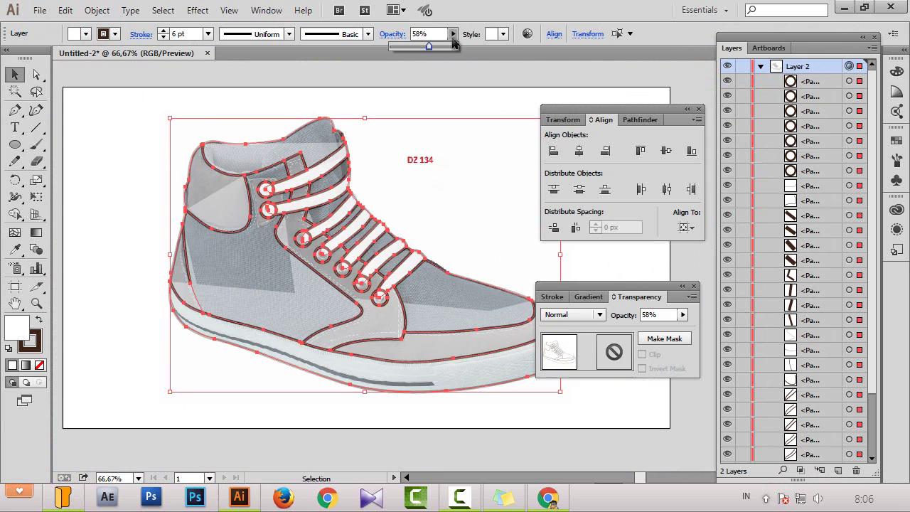
pyautogui.click(760, 66)
pyautogui.click(761, 66)
pyautogui.click(610, 75)
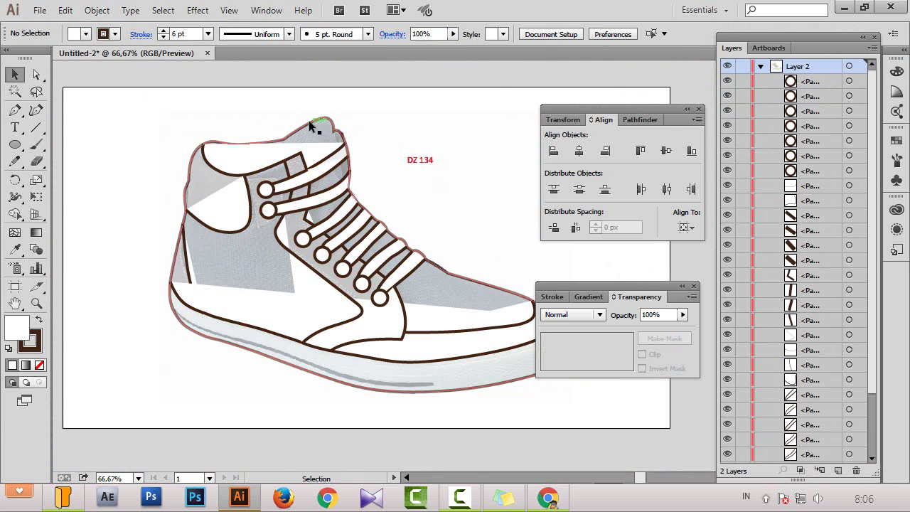
pyautogui.click(334, 128)
# Toggle Outline view to check the paths against the shoe photo, then return to preview
pyautogui.hotkey('ctrl', 'shift', 'a')
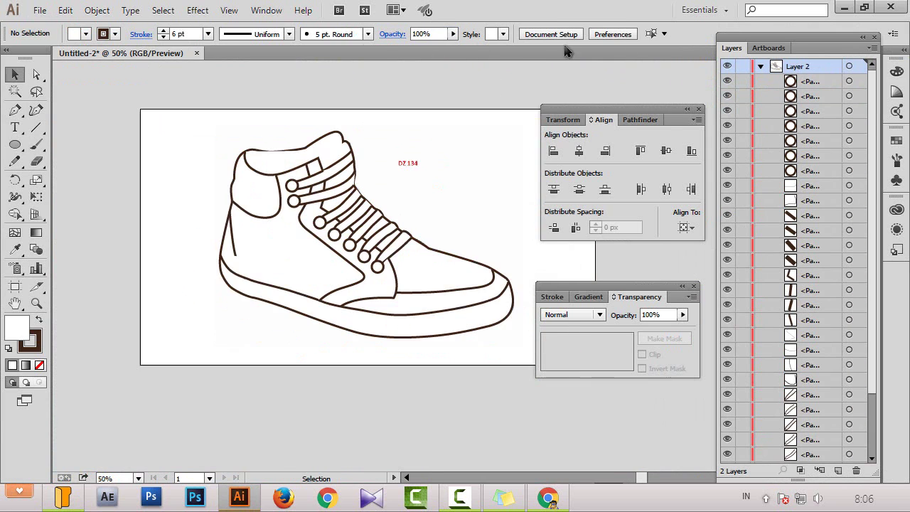
pyautogui.hotkey('ctrl', 'y')
pyautogui.scroll(3, 331, 149)
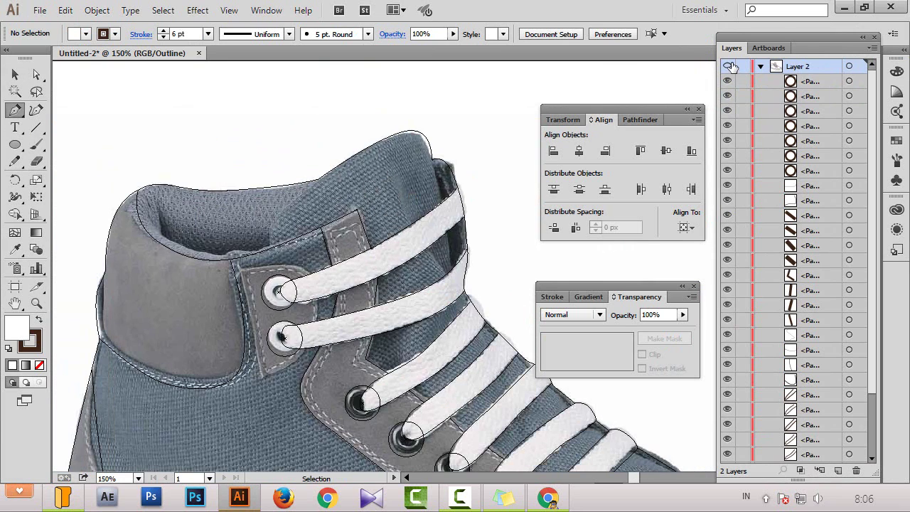
pyautogui.hotkey('ctrl', 'y')
pyautogui.scroll(3, 325, 193)
# Draw a new curved path along the collar edge with the Pen tool
pyautogui.click(347, 140)
pyautogui.moveTo(273, 267); pyautogui.dragTo(305, 343)
pyautogui.keyDown('alt'); pyautogui.click(273, 268); pyautogui.keyUp('alt')
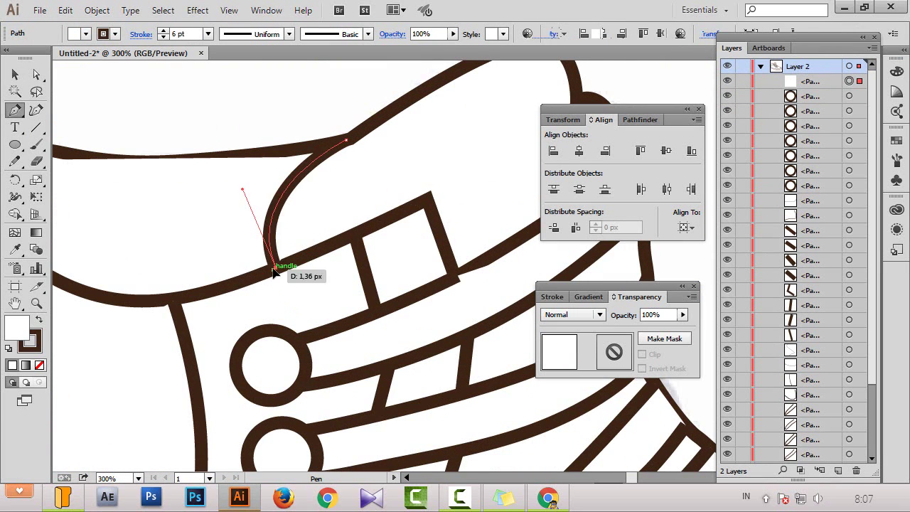
pyautogui.hotkey('ctrl', 'shift', 'a')
pyautogui.scroll(-2, 274, 274)
pyautogui.scroll(-2, 325, 304)
pyautogui.scroll(1, 375, 320)
pyautogui.scroll(1, 362, 315)
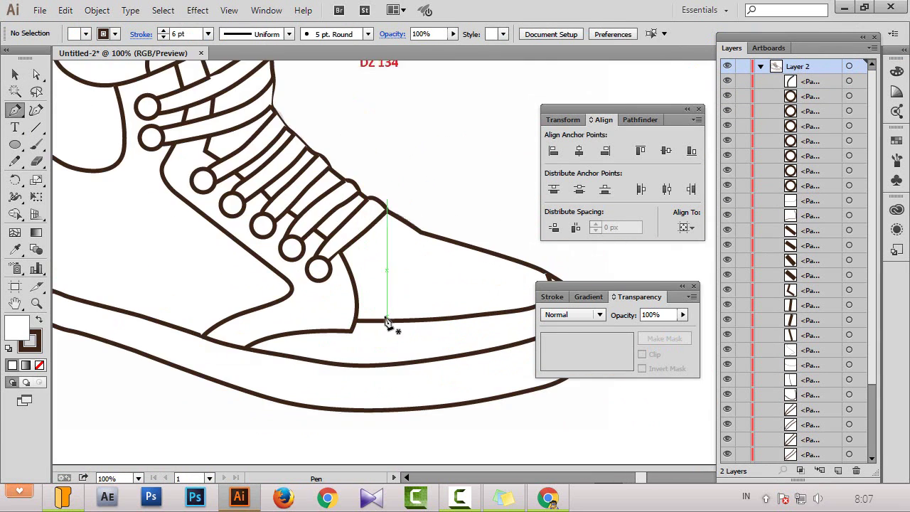
pyautogui.hscroll(-1, 386, 321)
pyautogui.hscroll(-2, 202, 278)
# Select all the traced paths and set their fill to None
pyautogui.press('v')
pyautogui.click(188, 272)
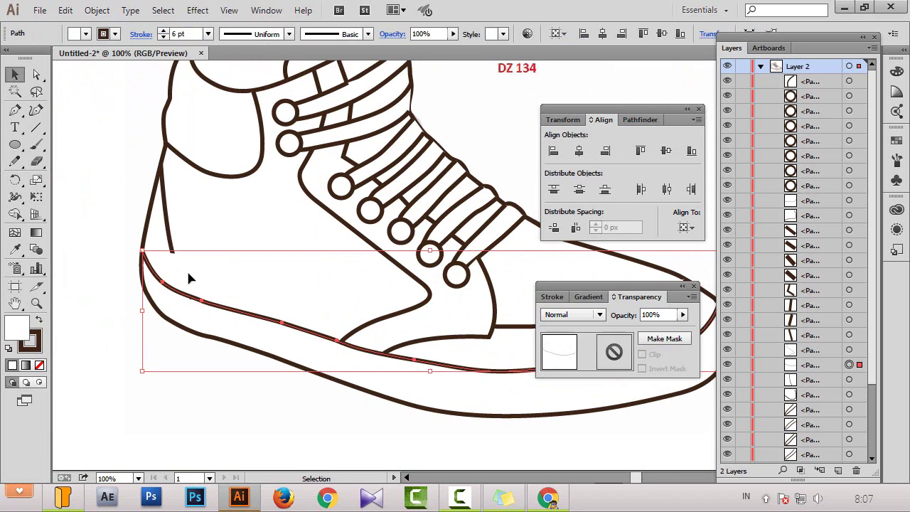
pyautogui.scroll(-1, 189, 274)
pyautogui.hotkey('ctrl', 'a')
pyautogui.click(86, 34)
pyautogui.click(10, 56)
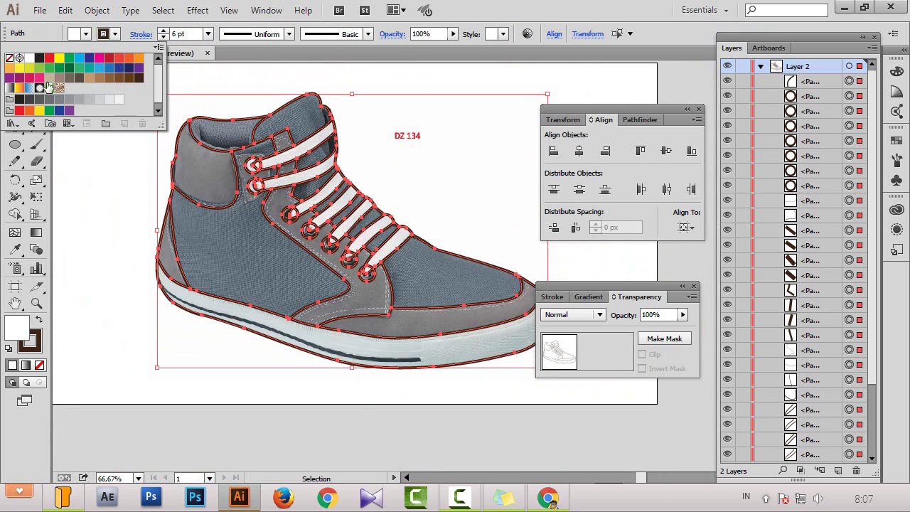
# Expand the brown outline strokes into solid shapes with Object > Expand
pyautogui.scroll(1, 304, 243)
pyautogui.scroll(1, 304, 243)
pyautogui.hscroll(-1, 213, 142)
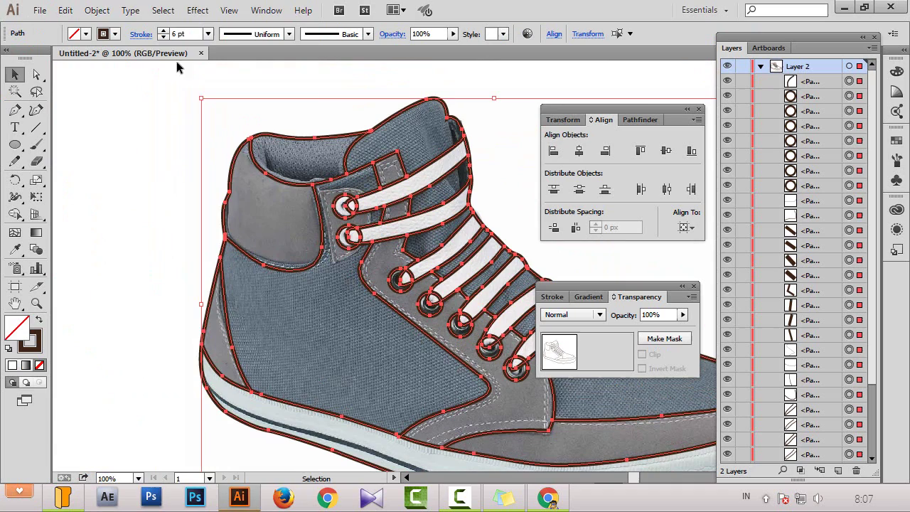
pyautogui.click(105, 14)
pyautogui.click(114, 162)
pyautogui.click(412, 345)
pyautogui.hotkey('ctrl', '-')
# Collapse the outline layer and hide the reference photo layer
pyautogui.hotkey('ctrl', 'shift', 'a')
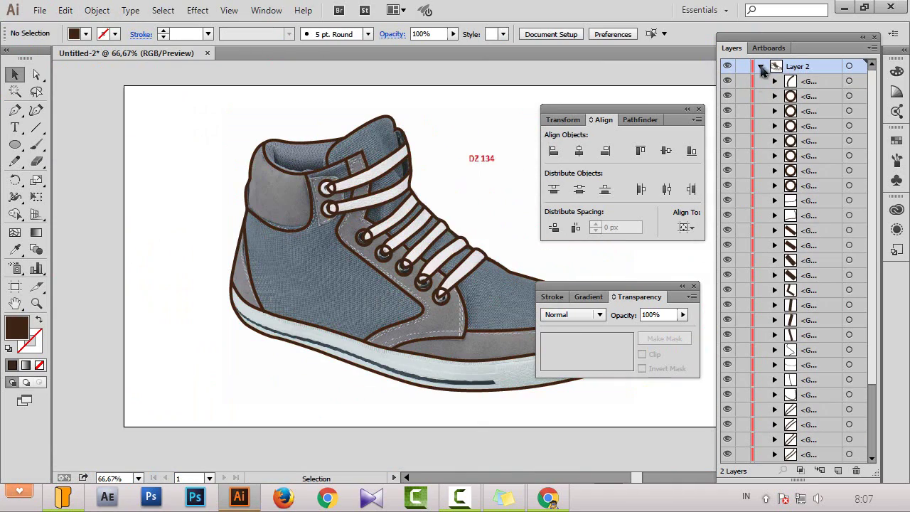
pyautogui.click(761, 67)
pyautogui.click(727, 82)
pyautogui.scroll(2, 386, 173)
pyautogui.scroll(1, 443, 175)
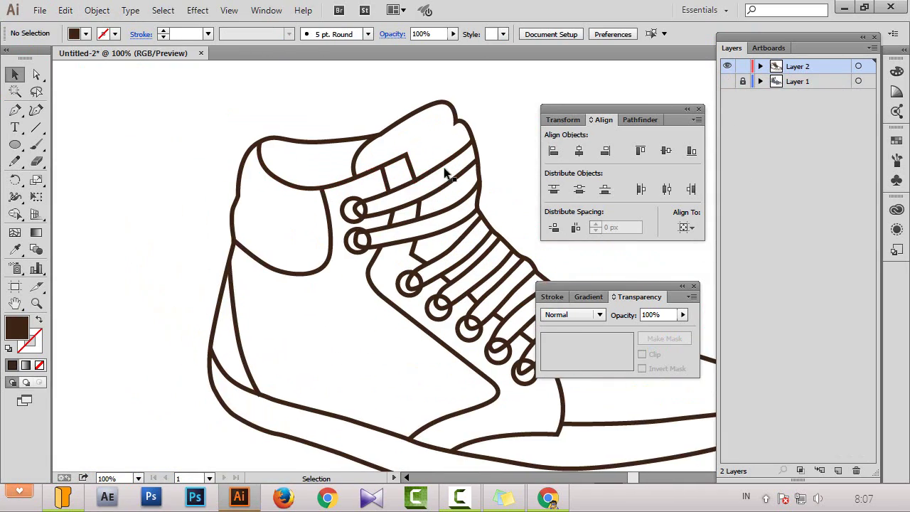
pyautogui.scroll(1, 378, 187)
pyautogui.scroll(1, 328, 202)
pyautogui.scroll(1, 327, 201)
# Select the eyelet circles and fill the top two dark brown with the Live Paint Bucket
pyautogui.click(295, 142)
pyautogui.scroll(-2, 307, 207)
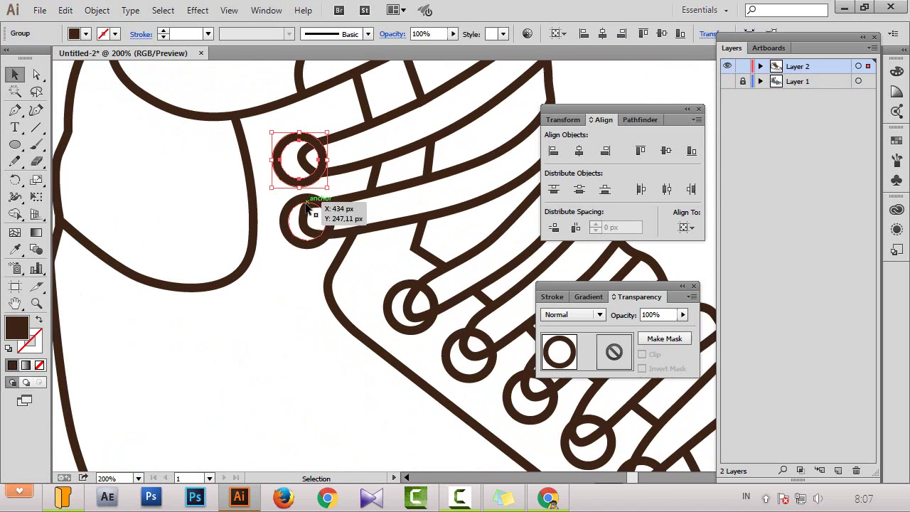
pyautogui.keyDown('shift'); pyautogui.click(467, 367); pyautogui.keyUp('shift')
pyautogui.moveTo(468, 368)
pyautogui.mouseDown()
pyautogui.moveTo(421, 291)
pyautogui.moveTo(478, 340)
pyautogui.mouseUp()
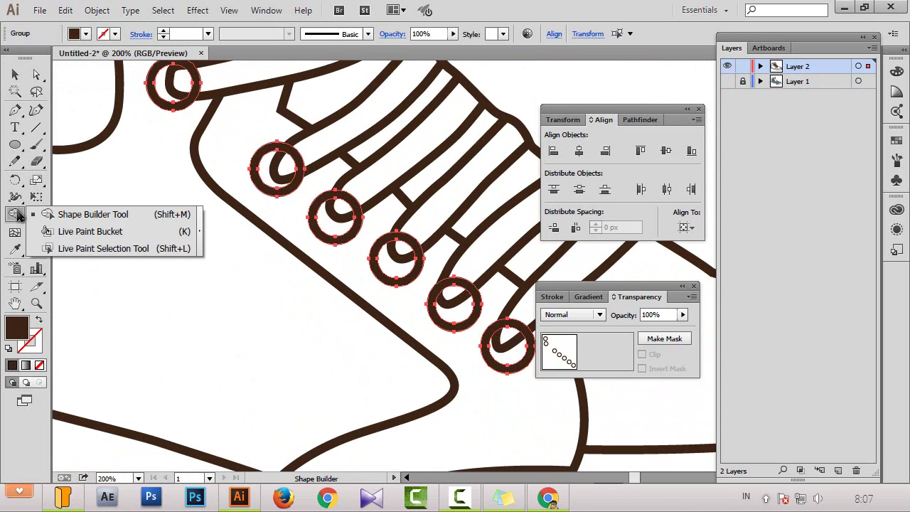
pyautogui.moveTo(14, 213); pyautogui.dragTo(85, 248)
pyautogui.moveTo(175, 202); pyautogui.dragTo(217, 311)
pyautogui.click(231, 189)
pyautogui.click(240, 249)
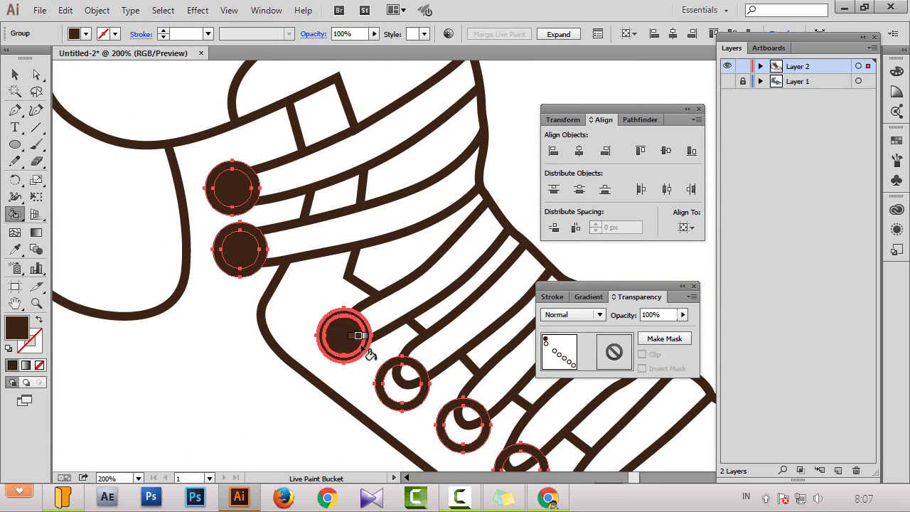
# Fill the remaining eyelets dark brown and paint the collar panel orange
pyautogui.moveTo(357, 336); pyautogui.dragTo(293, 249)
pyautogui.click(445, 377)
pyautogui.click(508, 427)
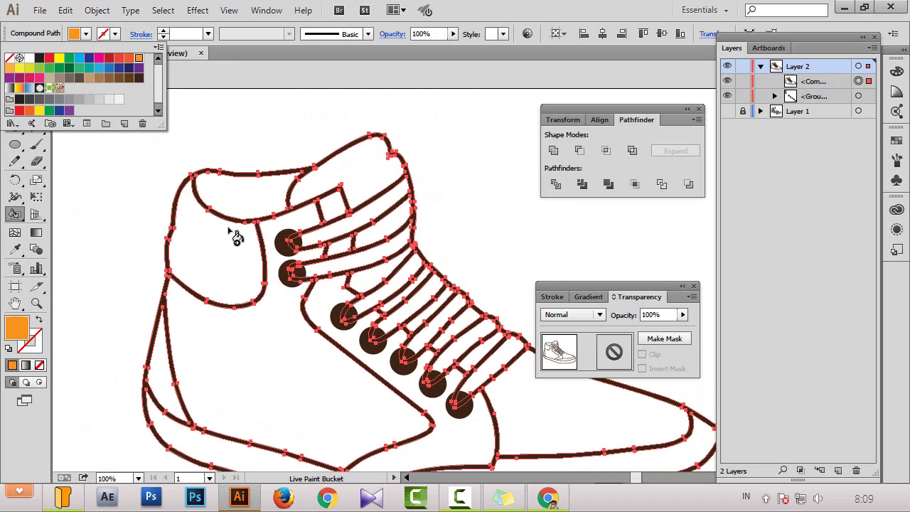
pyautogui.click(228, 237)
# Paint the lower side panel orange and expand the Live Paint group into ordinary shapes
pyautogui.scroll(-5, 376, 186)
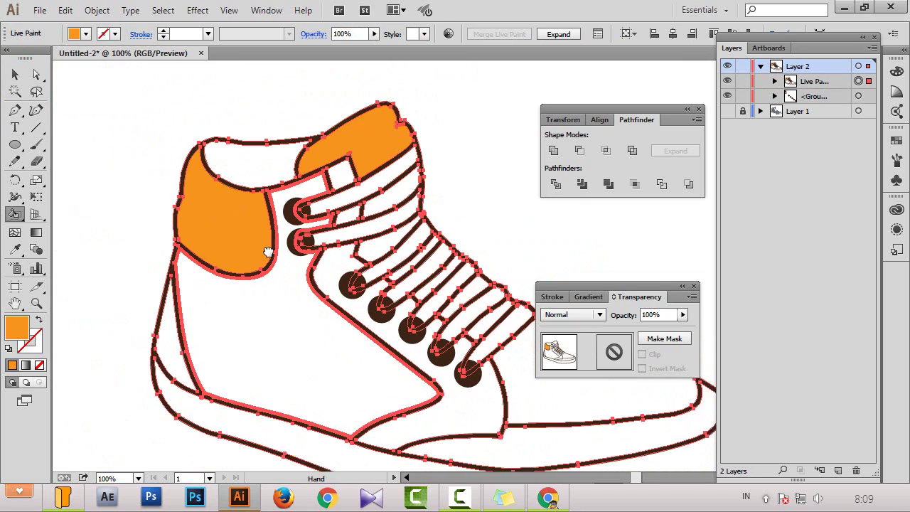
pyautogui.click(253, 306)
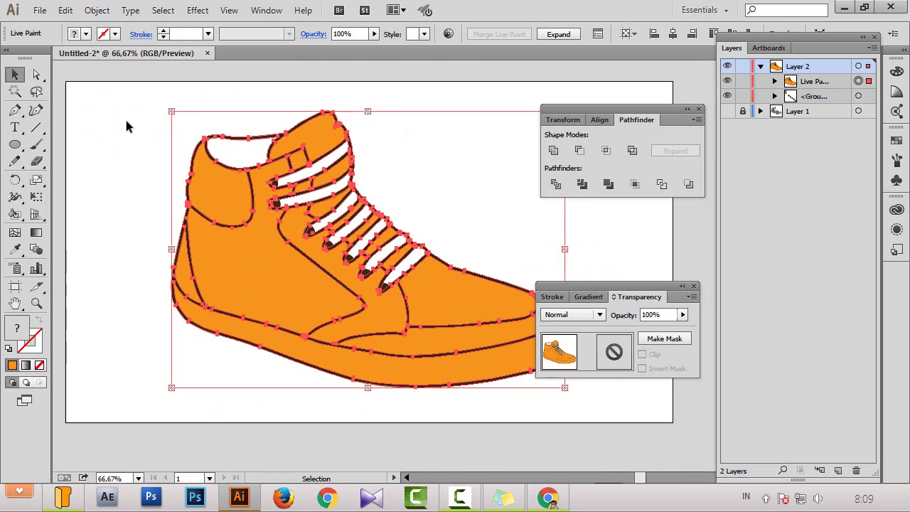
pyautogui.rightClick(234, 168)
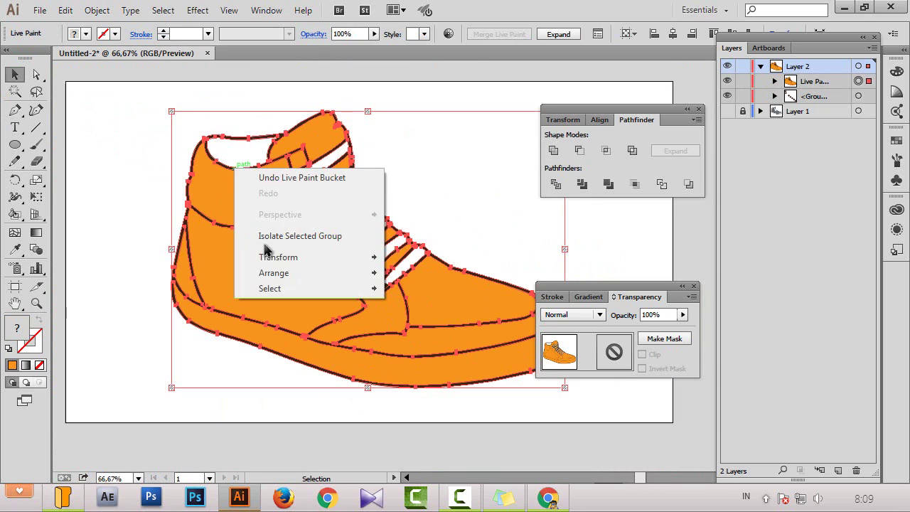
pyautogui.click(97, 10)
pyautogui.click(146, 146)
pyautogui.click(410, 348)
pyautogui.rightClick(268, 242)
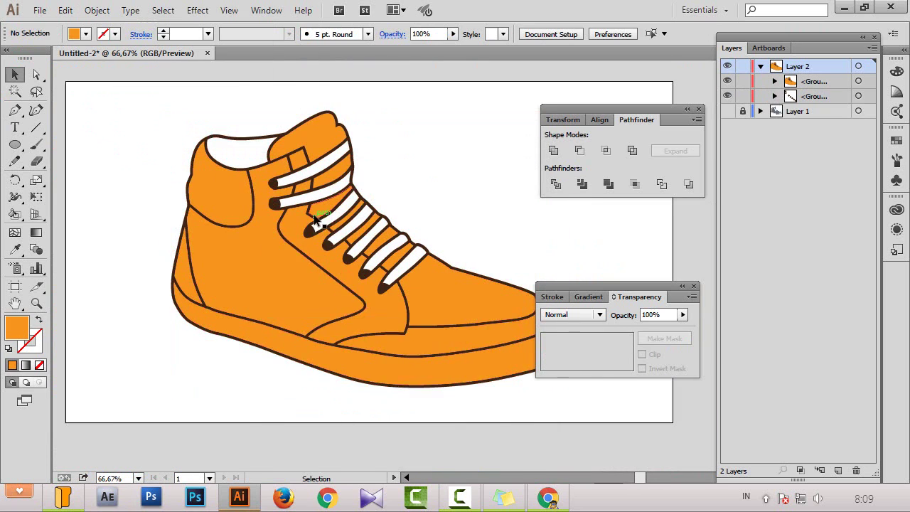
# Ungroup the shoe artwork and fill the sole light grey D1D1D1
pyautogui.click(301, 309)
pyautogui.rightClick(244, 291)
pyautogui.click(253, 372)
pyautogui.click(230, 337)
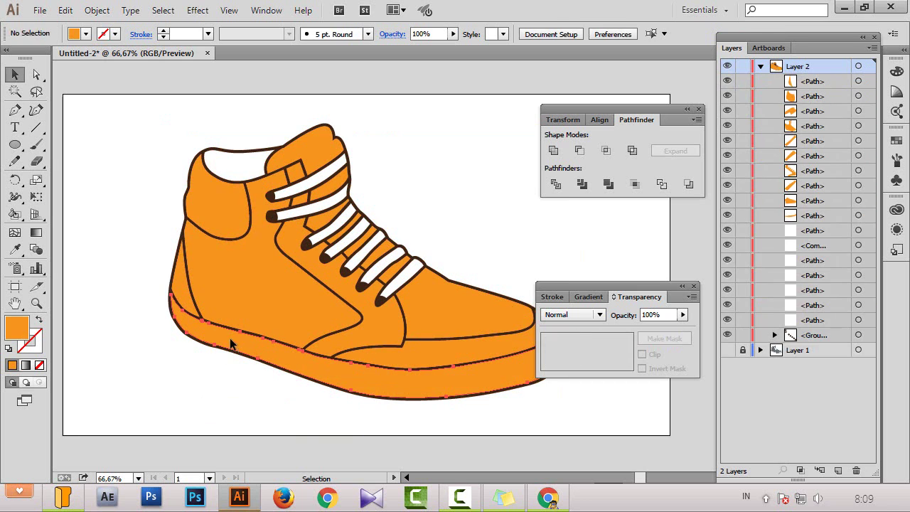
pyautogui.doubleClick(18, 328)
pyautogui.write('D1D1D1')
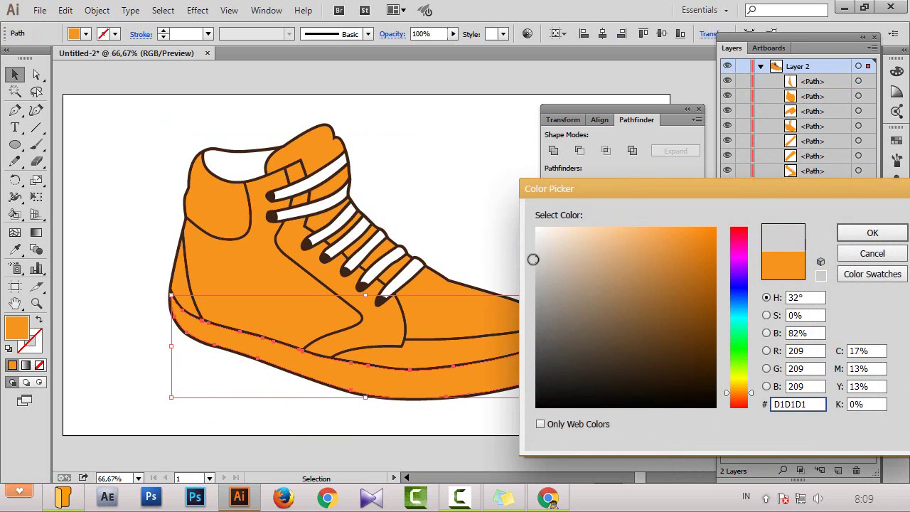
pyautogui.press('Return')
pyautogui.click(374, 370)
# Colour the large side panel green, refining it to a darker green
pyautogui.hotkey('ctrl', '+')
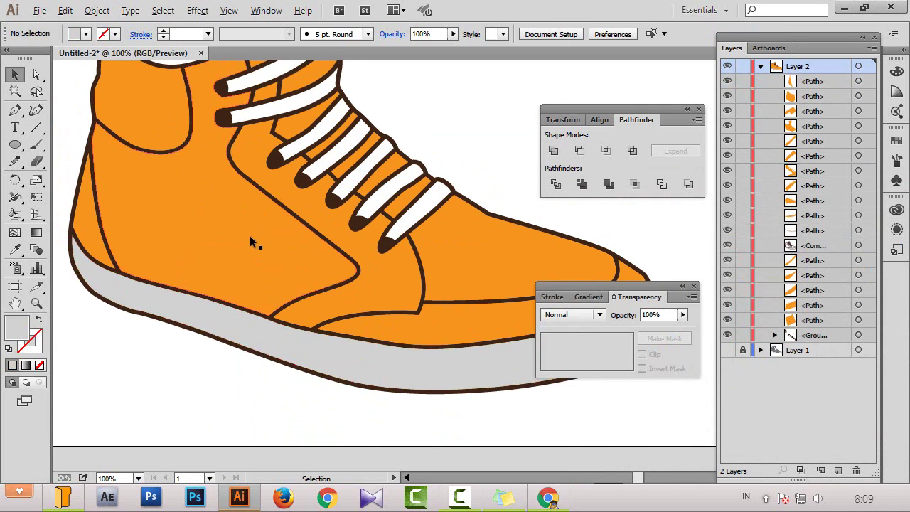
pyautogui.click(250, 240)
pyautogui.hotkey('ctrl', '-')
pyautogui.hotkey('ctrl', '+')
pyautogui.doubleClick(19, 329)
pyautogui.moveTo(744, 388); pyautogui.dragTo(743, 370)
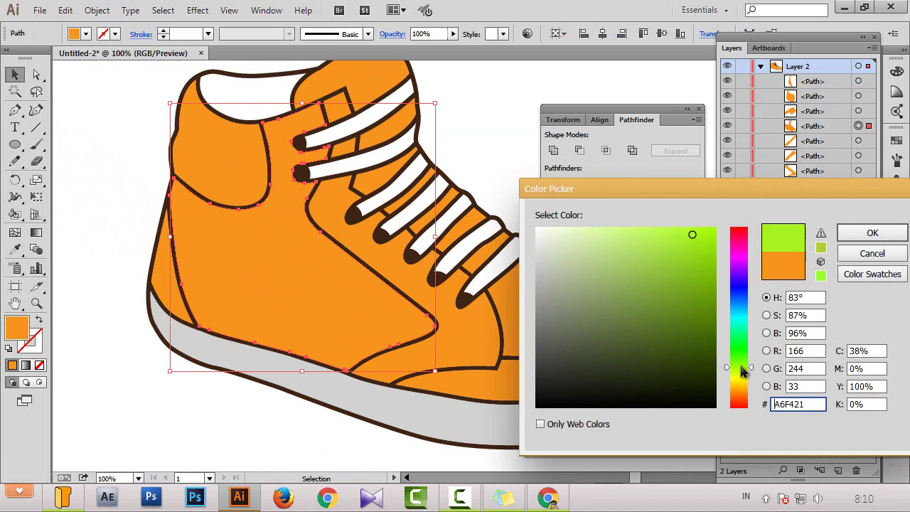
pyautogui.click(897, 240)
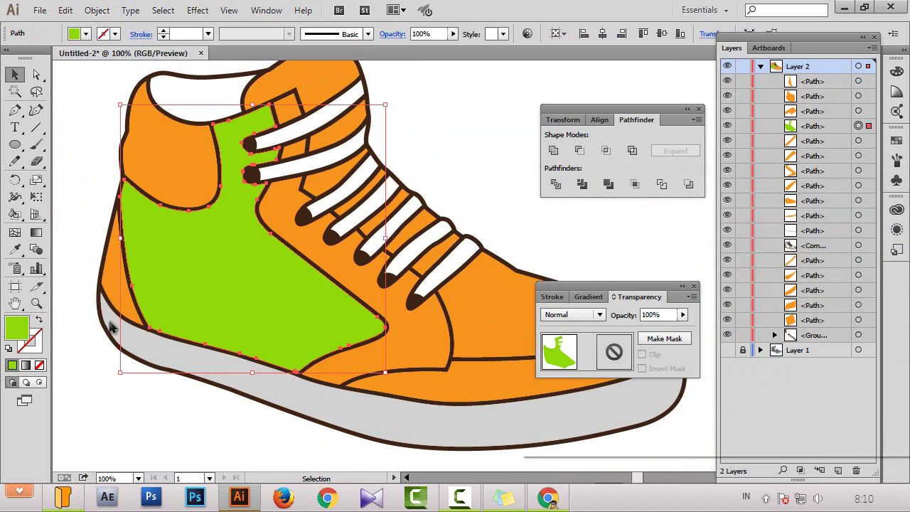
pyautogui.doubleClick(18, 329)
pyautogui.click(692, 275)
pyautogui.click(846, 237)
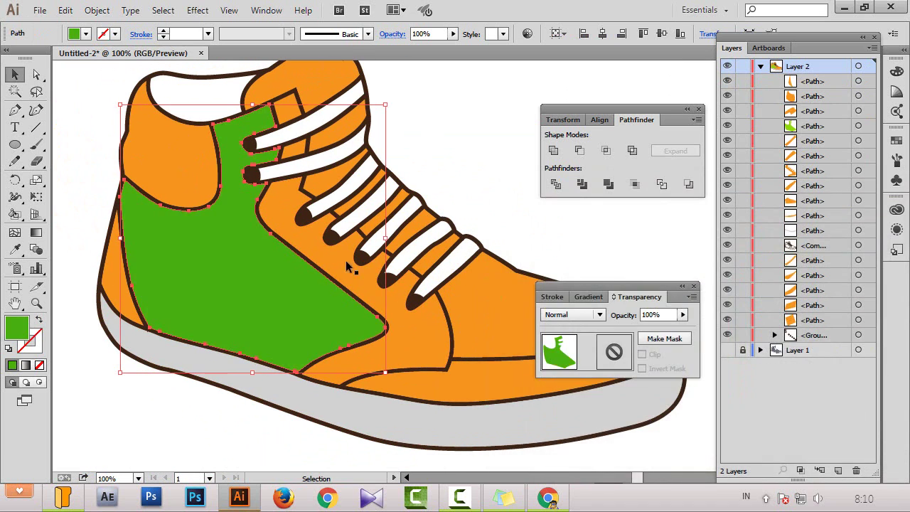
pyautogui.click(271, 106)
# Apply green to the tongue top and the toe panel
pyautogui.click(236, 304)
pyautogui.moveTo(241, 305); pyautogui.dragTo(148, 281)
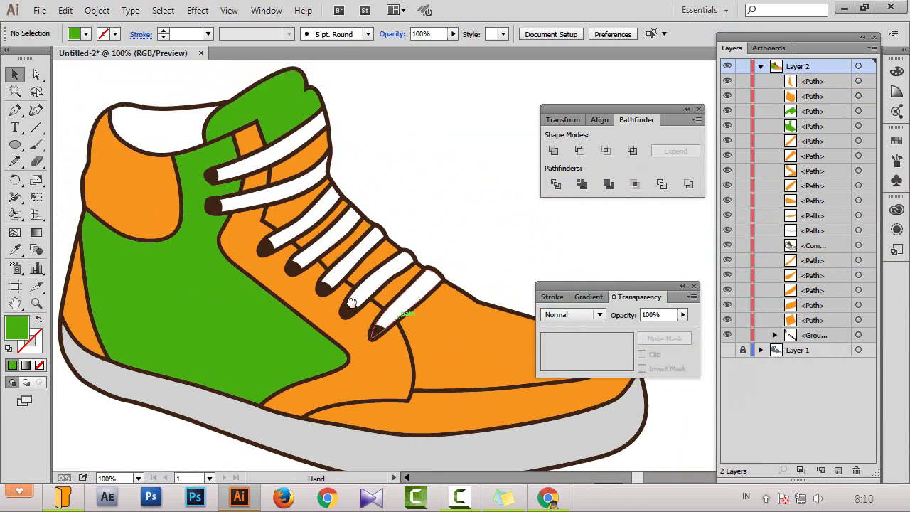
pyautogui.press('v')
pyautogui.click(373, 323)
pyautogui.click(161, 293)
# Select the tongue strips between the laces and fill them red E54C4C
pyautogui.press('v')
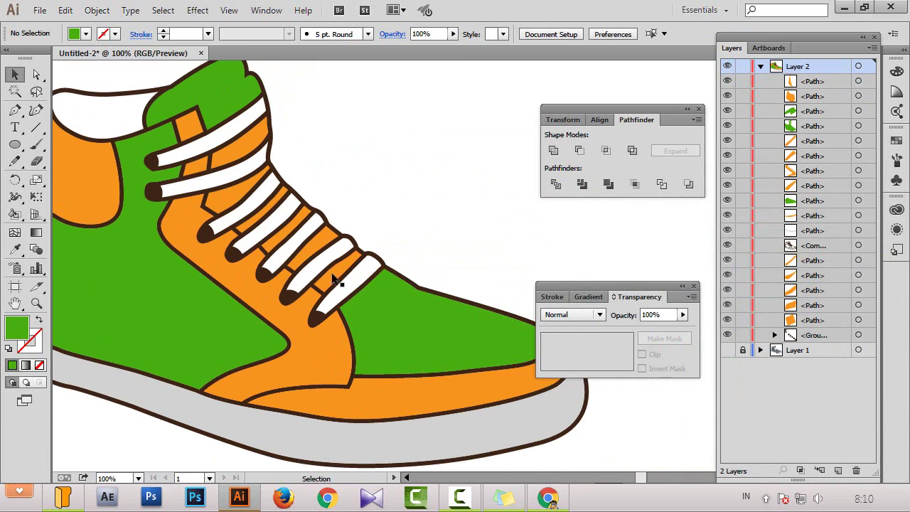
pyautogui.click(292, 192)
pyautogui.keyDown('shift'); pyautogui.click(301, 215); pyautogui.keyUp('shift')
pyautogui.hotkey('ctrl', '+')
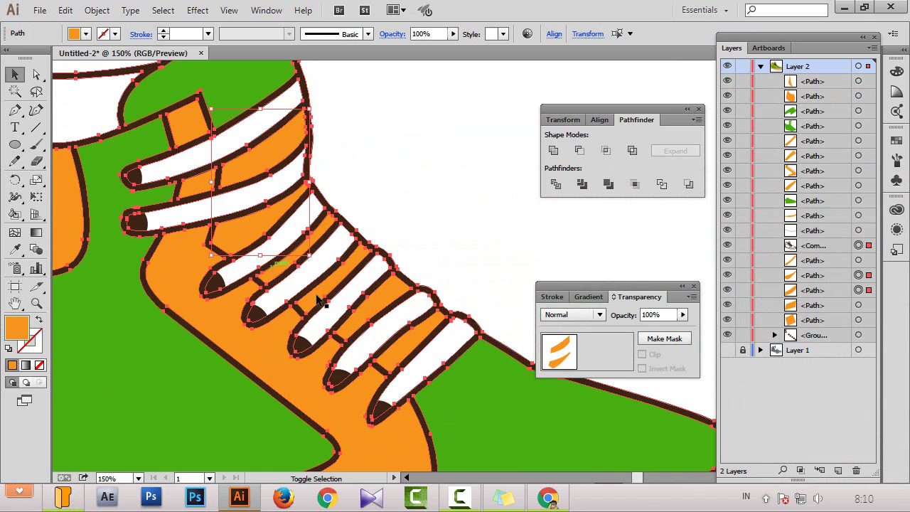
pyautogui.click(249, 166)
pyautogui.keyDown('shift'); pyautogui.click(284, 245); pyautogui.keyUp('shift')
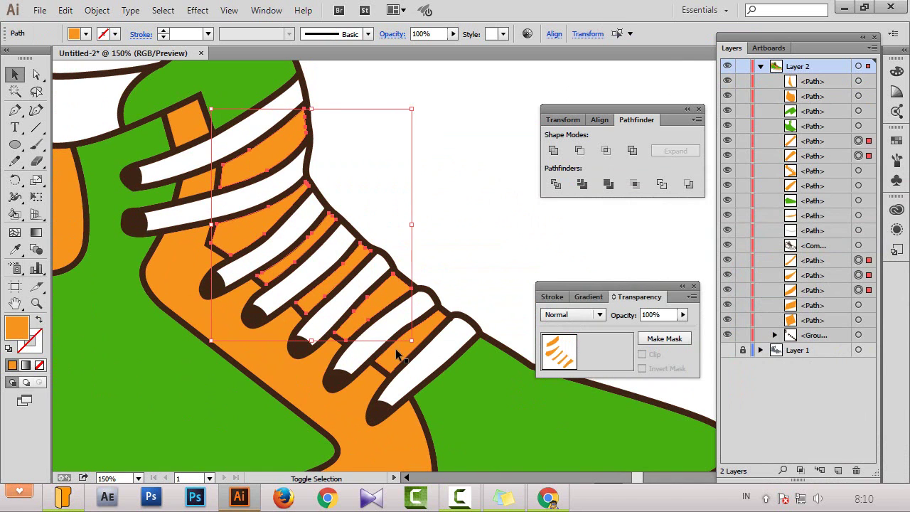
pyautogui.doubleClick(20, 329)
pyautogui.press('Return')
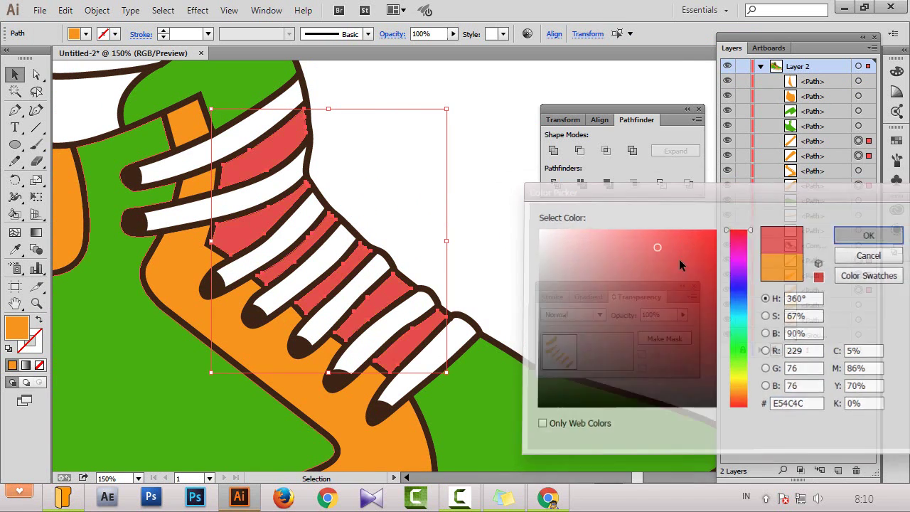
pyautogui.hotkey('ctrl', '-')
pyautogui.hotkey('ctrl', 'shift', 'a')
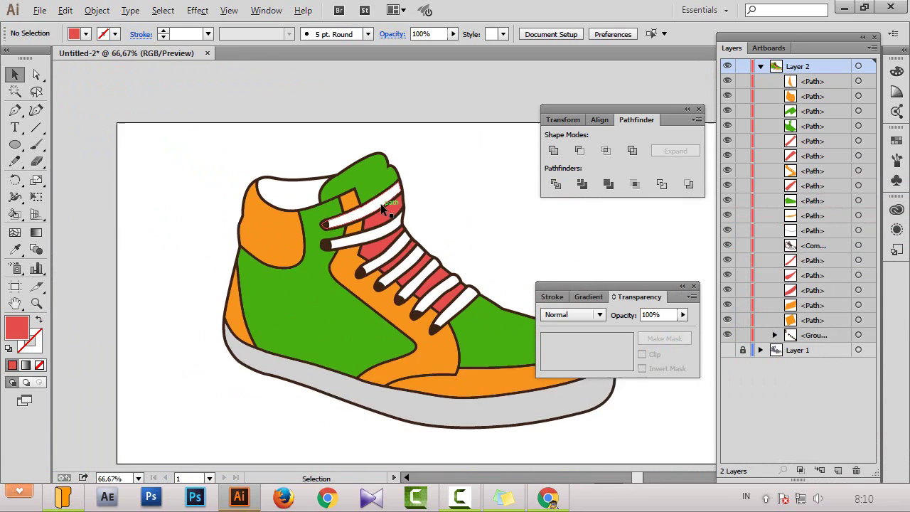
pyautogui.hotkey('ctrl', '+')
pyautogui.hotkey('ctrl', '+')
# Fill the inner collar dark brown with Live Paint and expand it into a plain shape
pyautogui.hotkey('ctrl', 'a')
pyautogui.press('k')
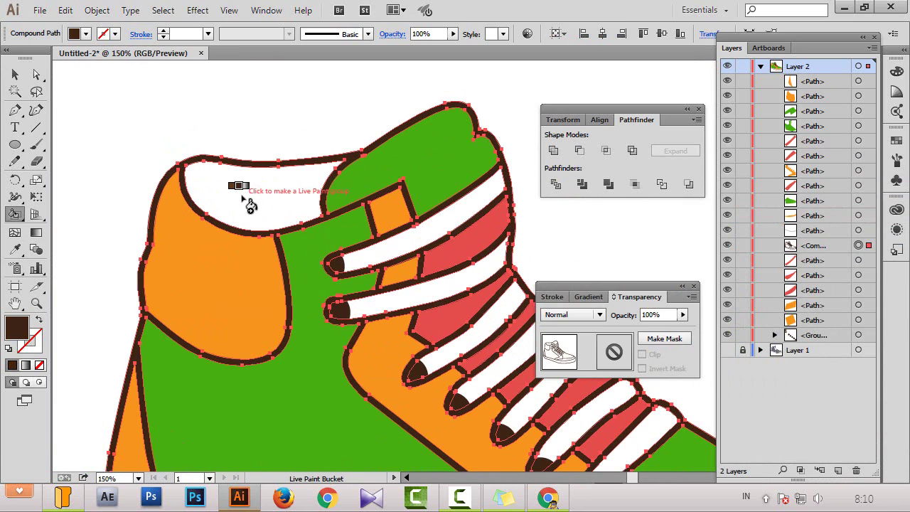
pyautogui.click(250, 205)
pyautogui.hotkey('ctrl', '-')
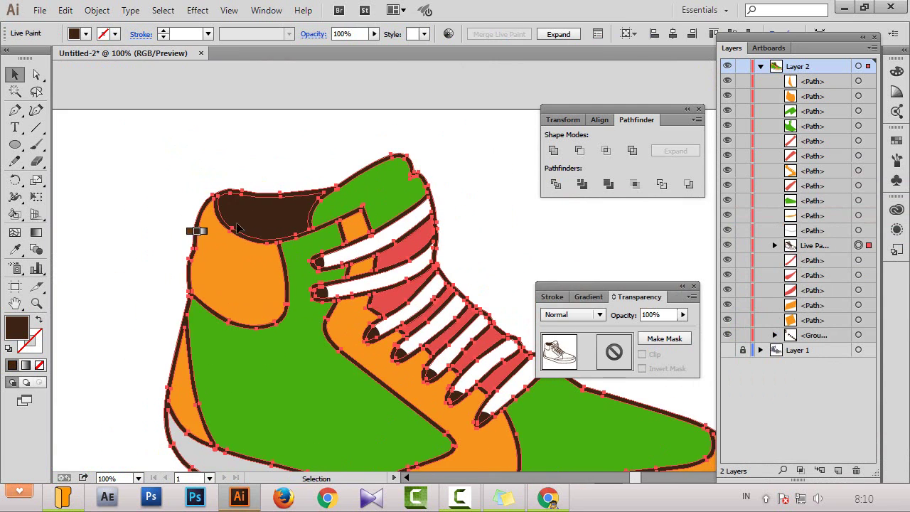
pyautogui.rightClick(258, 205)
pyautogui.click(96, 10)
pyautogui.click(156, 148)
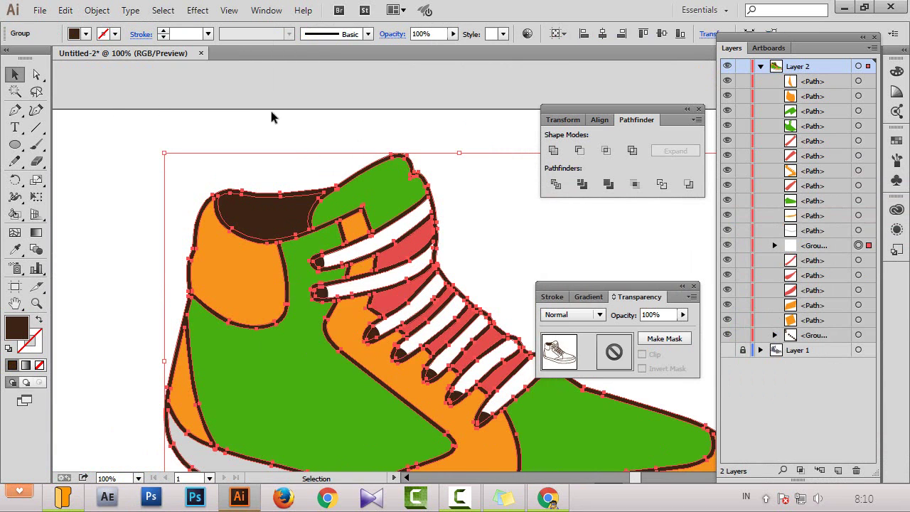
# Select the dark collar shape and confirm its fill colour in the Color Picker
pyautogui.click(271, 117)
pyautogui.click(267, 213)
pyautogui.doubleClick(17, 327)
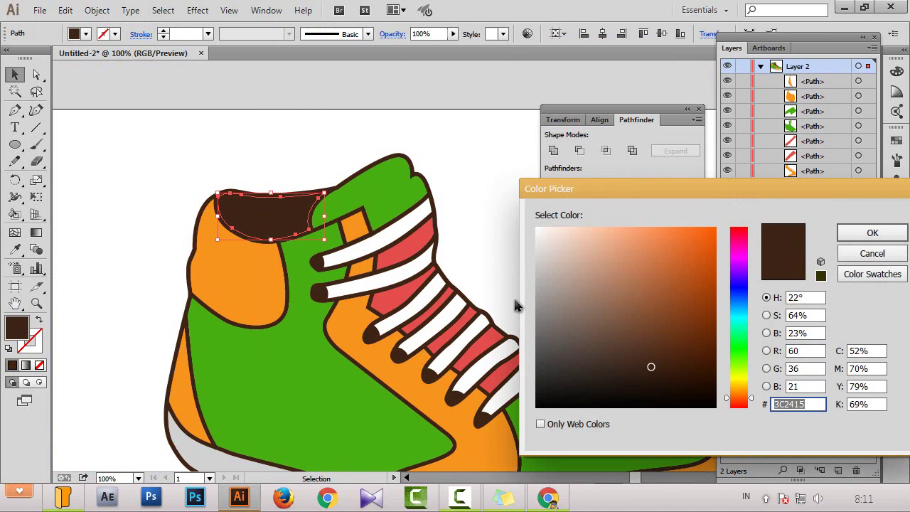
pyautogui.click(872, 233)
# Show the reference photo layer and zoom in on the back ankle panel
pyautogui.click(420, 149)
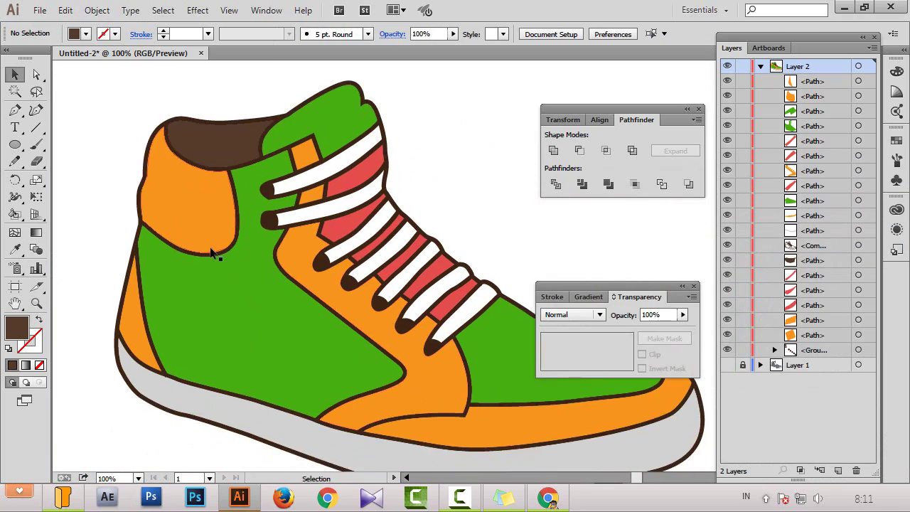
pyautogui.moveTo(262, 289); pyautogui.dragTo(237, 283)
pyautogui.keyDown('ctrl'); pyautogui.click(727, 67); pyautogui.keyUp('ctrl')
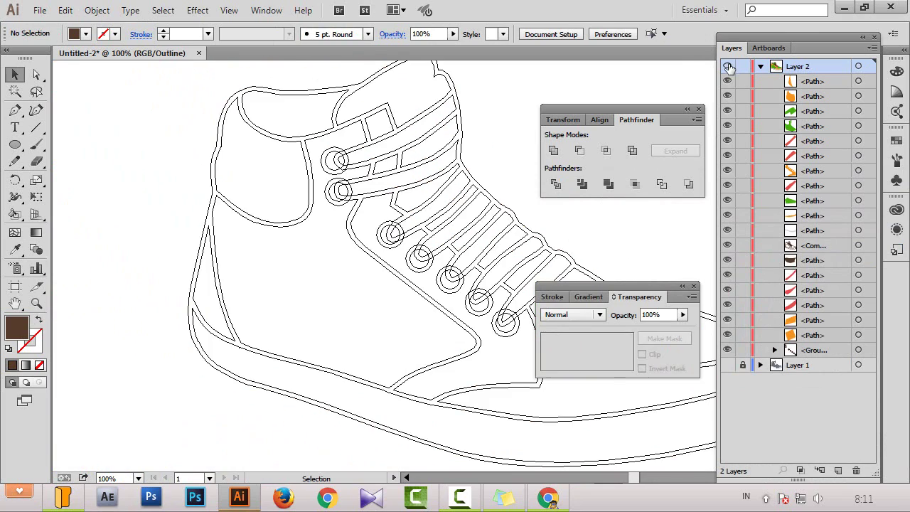
pyautogui.click(728, 365)
pyautogui.hotkey('ctrl', '+')
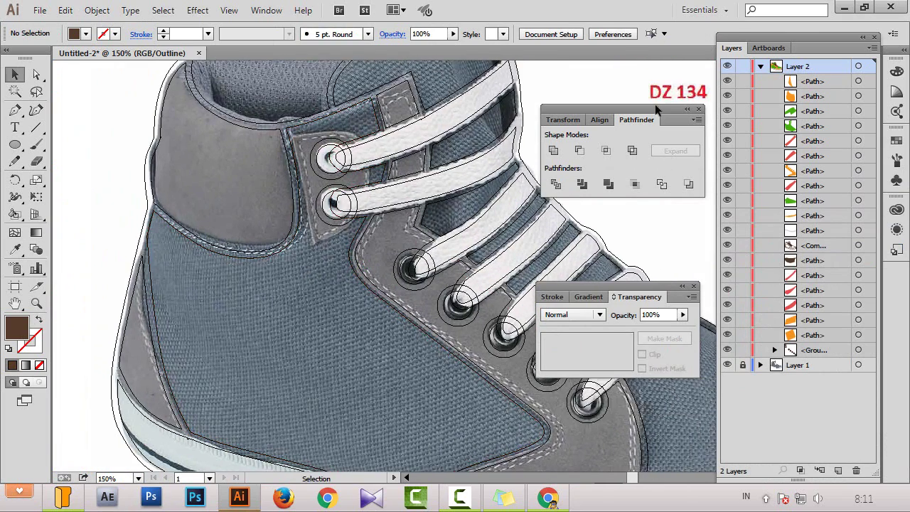
pyautogui.hotkey('ctrl', 'y')
pyautogui.hotkey('ctrl', '+')
# Draw a curved Pen path just inside the lower edge of the orange heel panel
pyautogui.press('p')
pyautogui.hotkey('ctrl', '+')
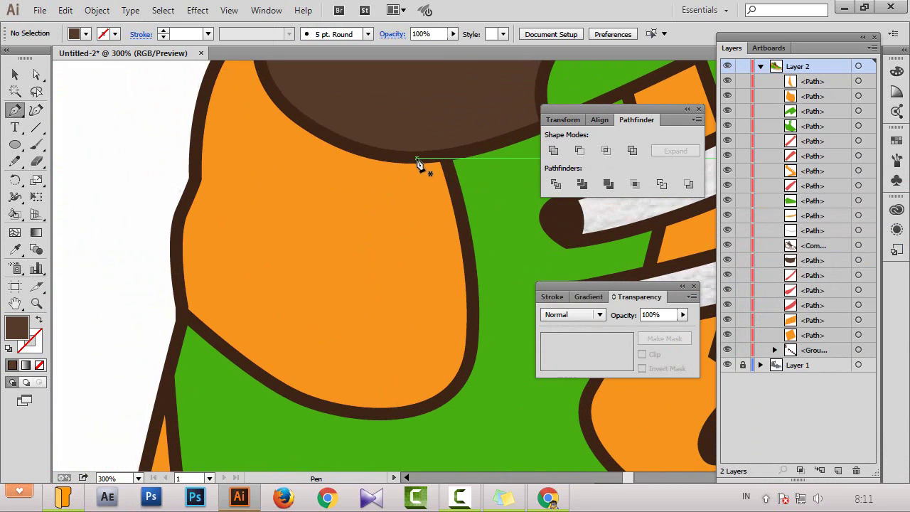
pyautogui.moveTo(371, 367); pyautogui.dragTo(286, 358)
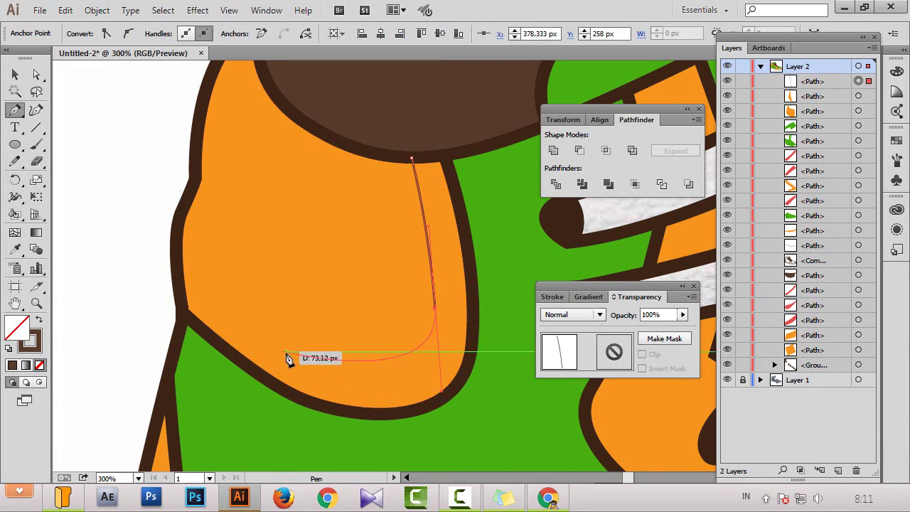
pyautogui.click(178, 276)
pyautogui.press('v')
pyautogui.click(321, 362)
pyautogui.click(229, 11)
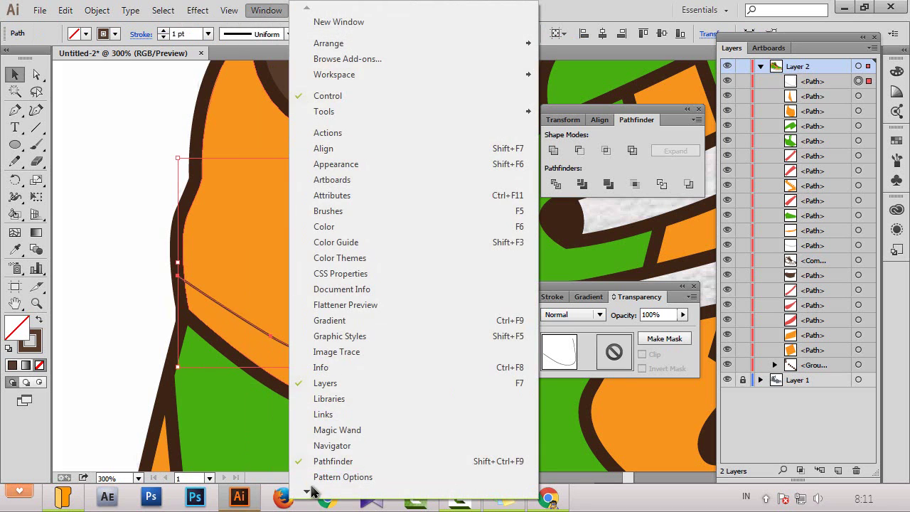
# In the Stroke panel, tick Dashed Line with weight 3 pt, dash 4 pt, gap 1 pt
pyautogui.click(327, 391)
pyautogui.click(545, 396)
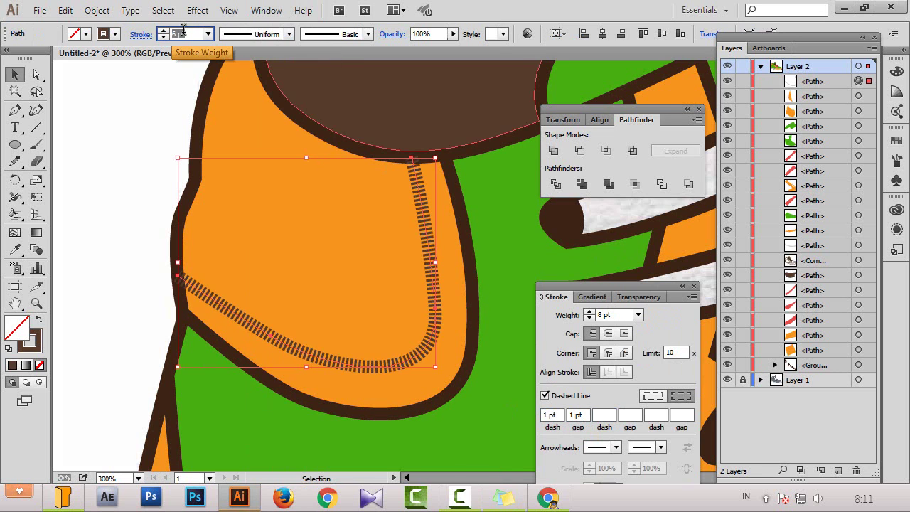
pyautogui.press('Down')
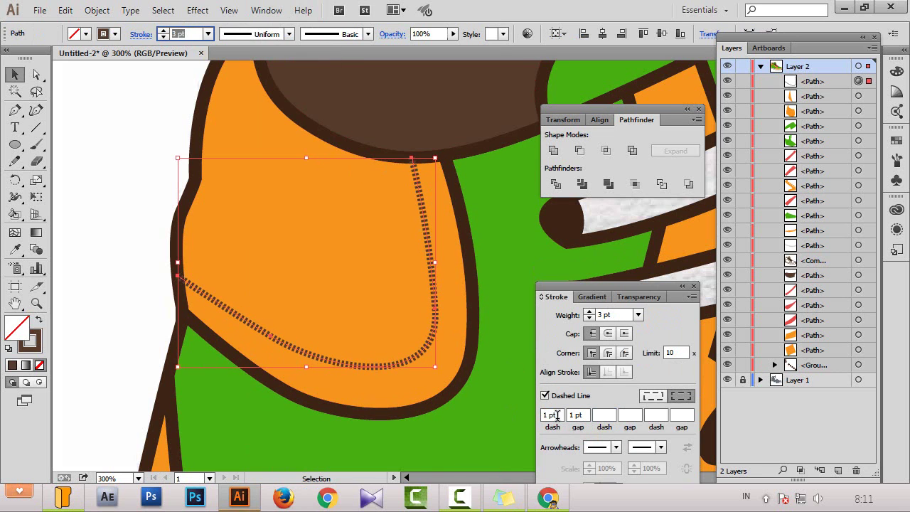
pyautogui.write('10')
pyautogui.press('Return')
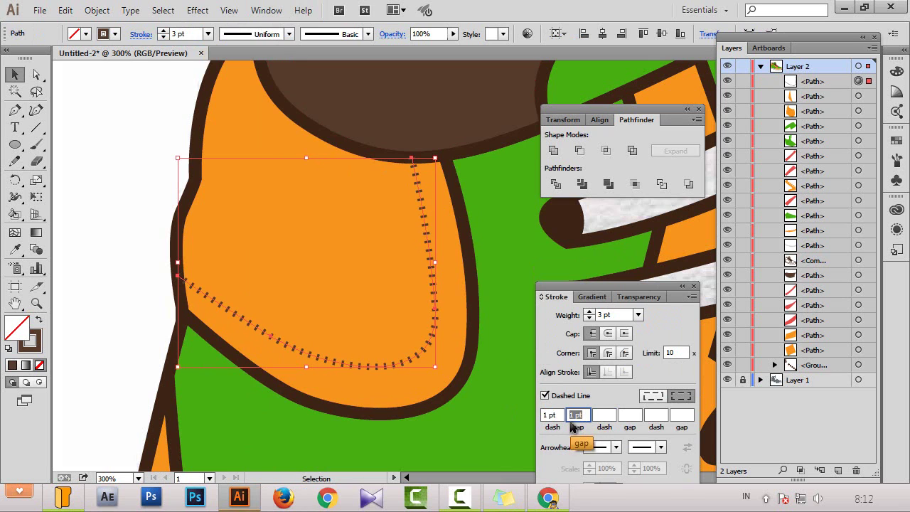
pyautogui.write('3')
pyautogui.press('Return')
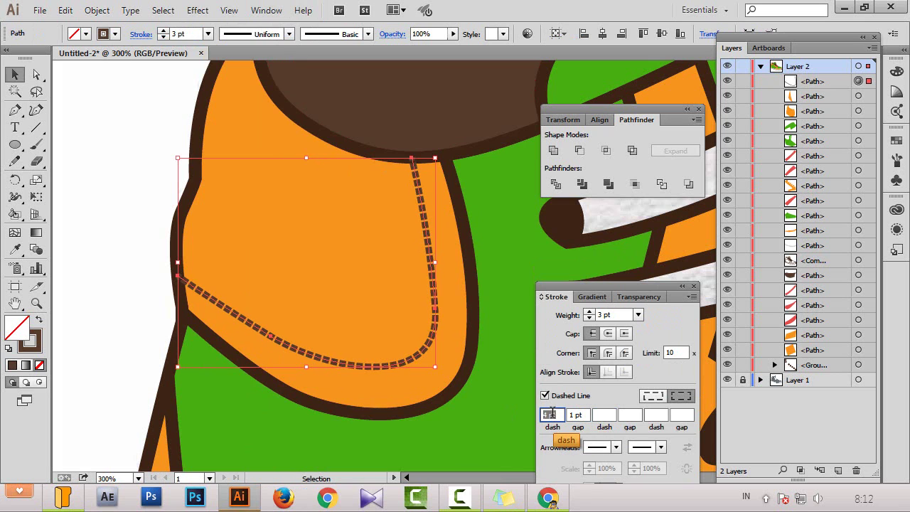
pyautogui.hotkey('ctrl', 'shift', 'a')
pyautogui.hotkey('ctrl', '-')
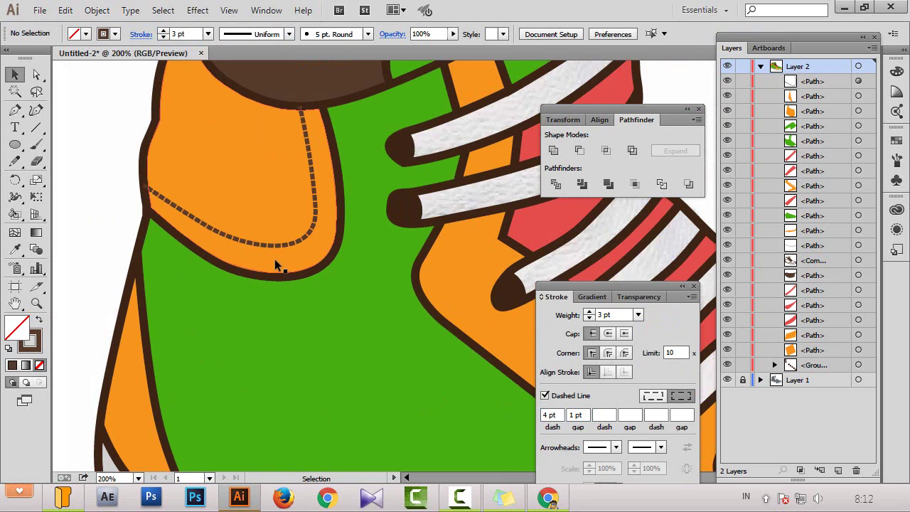
# Draw dashed stitch lines down the green back panel and beside the top laces
pyautogui.press('p')
pyautogui.scroll(-3, 196, 212)
pyautogui.hotkey('ctrl', '-')
pyautogui.click(177, 158)
pyautogui.click(241, 388)
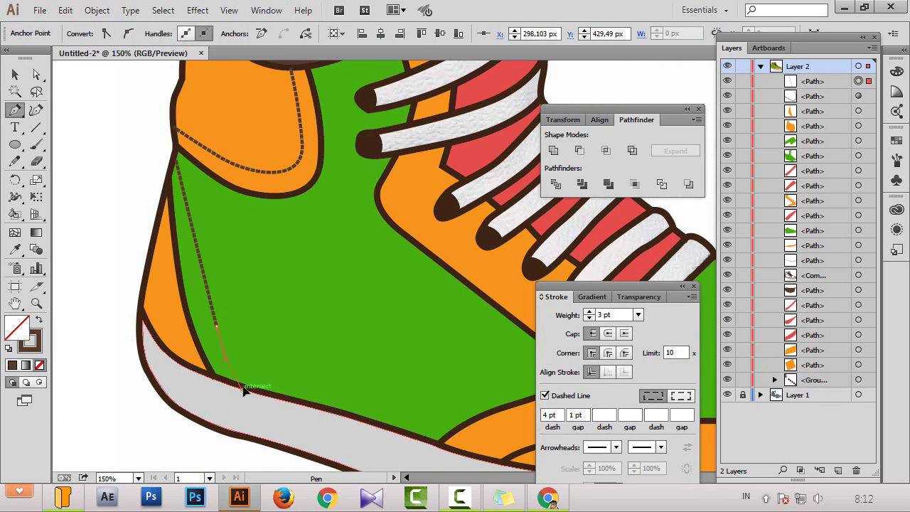
pyautogui.moveTo(383, 254); pyautogui.dragTo(319, 282)
pyautogui.click(313, 75)
pyautogui.scroll(2, 324, 86)
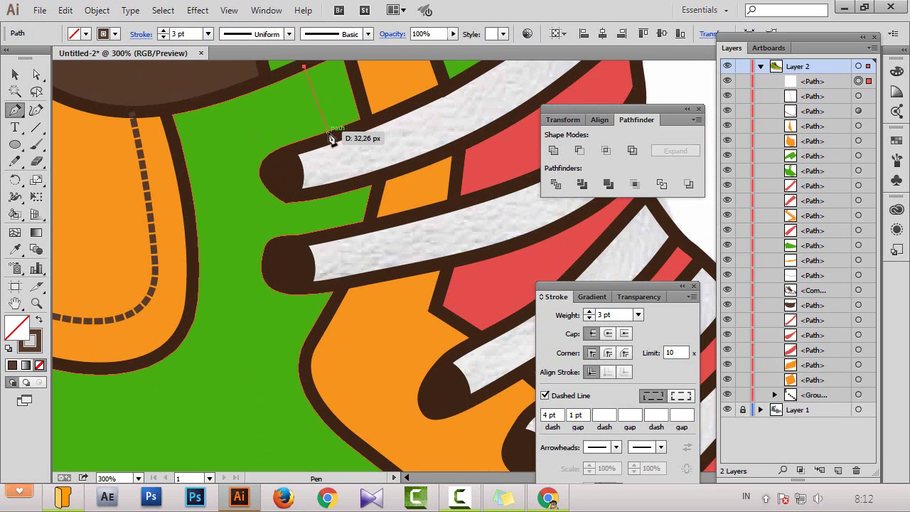
pyautogui.click(339, 237)
pyautogui.scroll(-3, 327, 242)
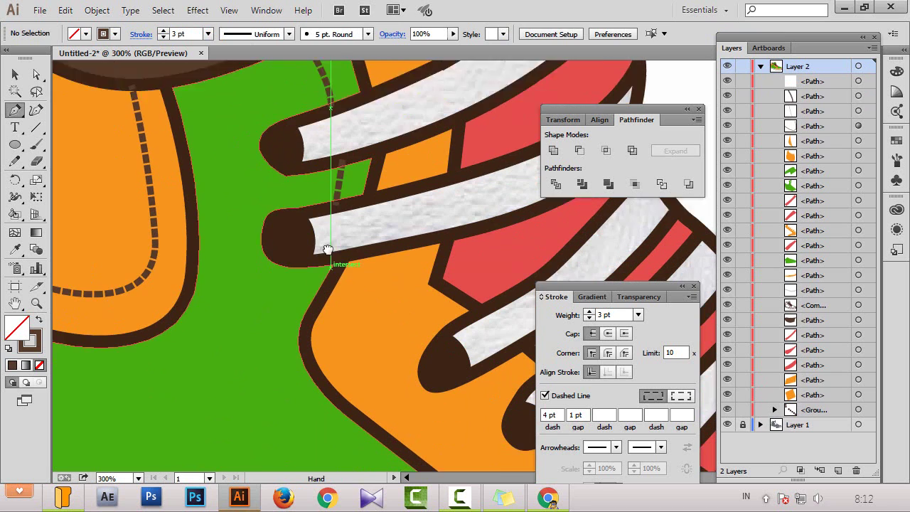
# Draw a dashed stitch line along the orange lace strip, curving down toward the sole
pyautogui.click(318, 219)
pyautogui.scroll(-2, 270, 238)
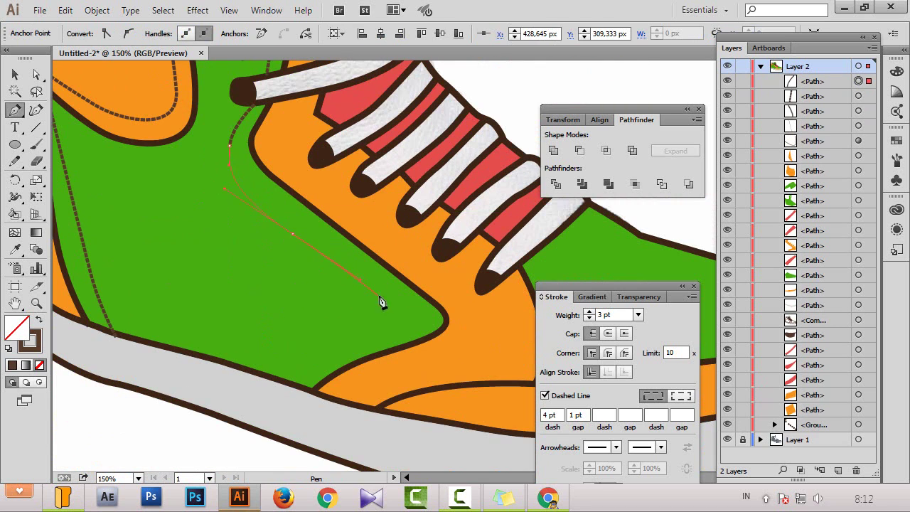
pyautogui.moveTo(279, 404); pyautogui.dragTo(281, 403)
pyautogui.scroll(-2, 337, 319)
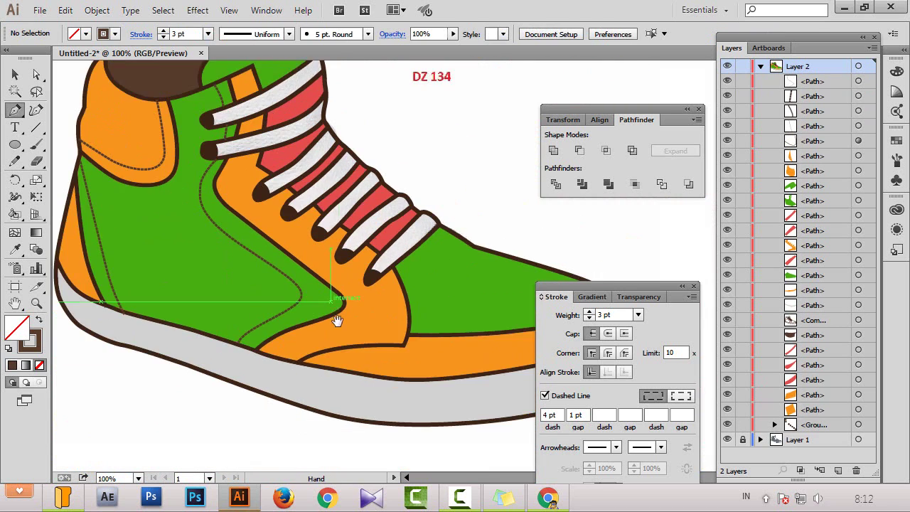
pyautogui.scroll(2, 337, 263)
pyautogui.scroll(1, 157, 222)
# Draw a curved dashed stitch line through the green toe panel up toward the tip
pyautogui.click(146, 217)
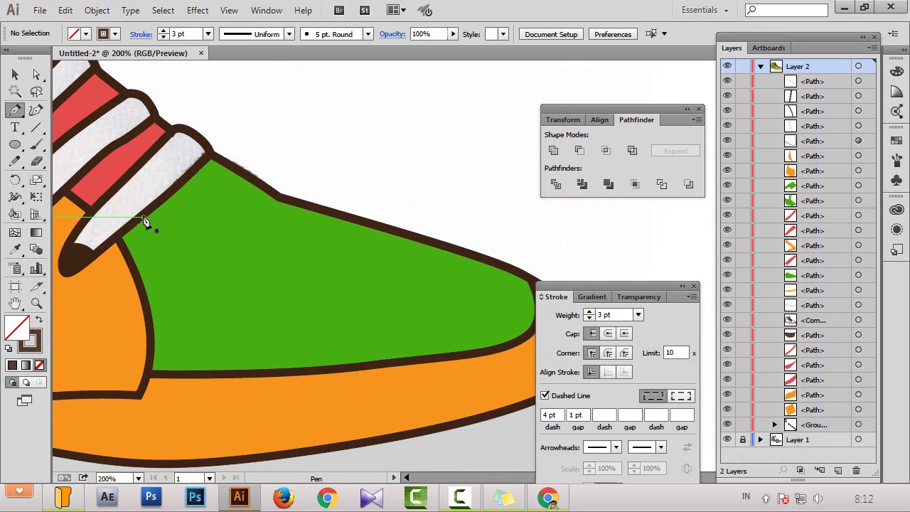
pyautogui.moveTo(185, 283); pyautogui.dragTo(191, 336)
pyautogui.moveTo(300, 344); pyautogui.dragTo(382, 348)
pyautogui.moveTo(488, 265); pyautogui.dragTo(476, 260)
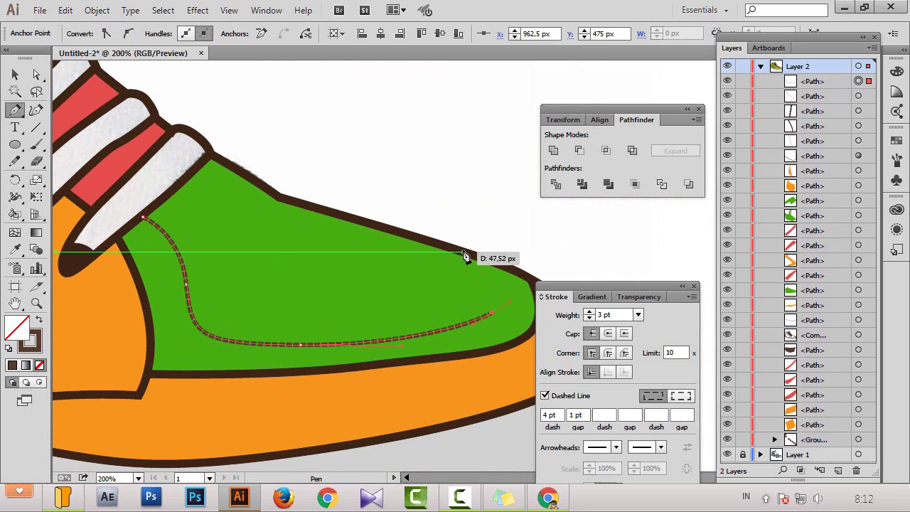
pyautogui.click(459, 250)
pyautogui.scroll(-1, 335, 294)
# Add a dashed stitch line along the orange toe strip, with panels hidden for room
pyautogui.press('Tab')
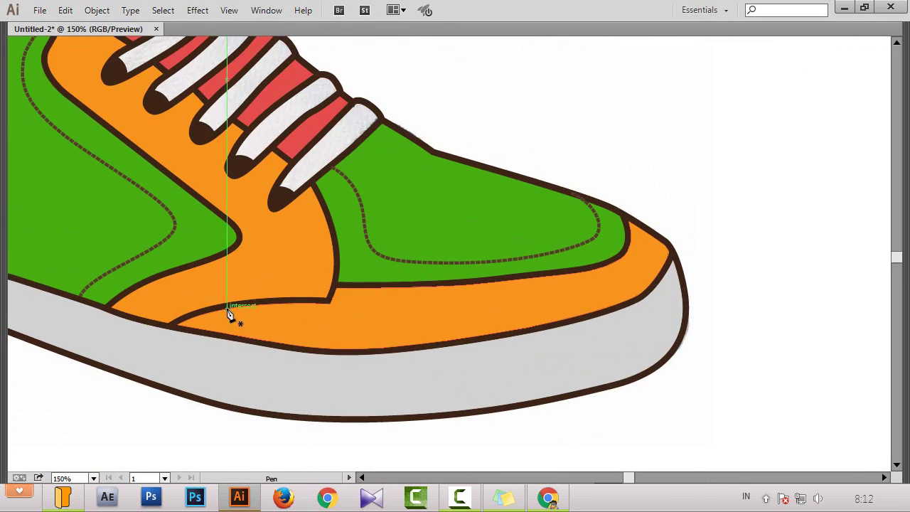
pyautogui.hotkey('ctrl', 'z')
pyautogui.moveTo(581, 295); pyautogui.dragTo(597, 297)
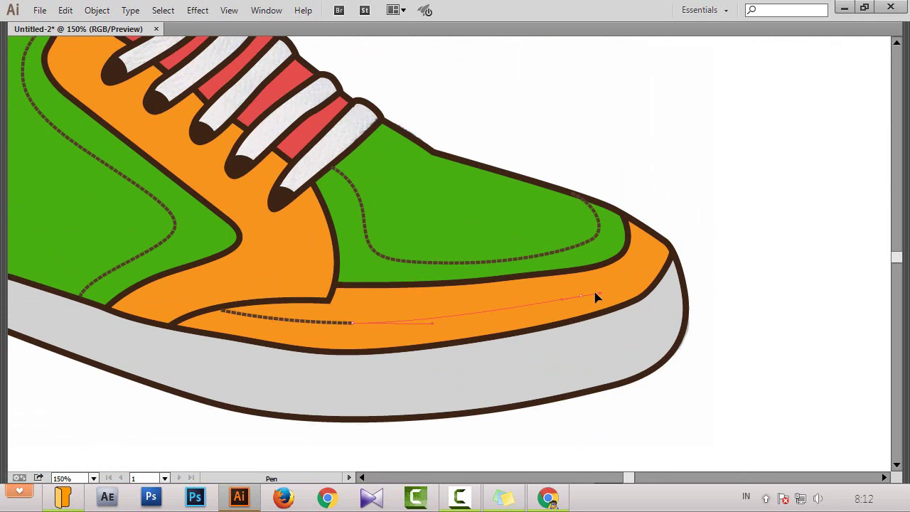
pyautogui.hscroll(-3, 490, 321)
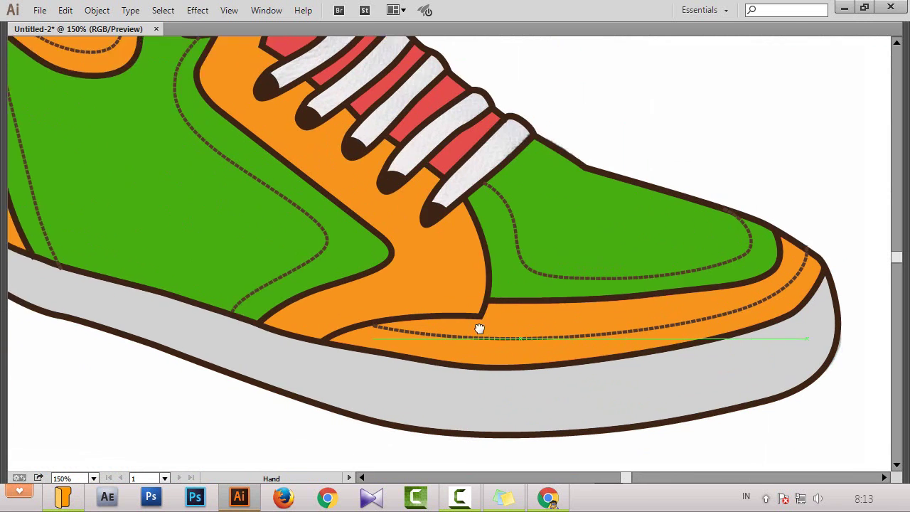
pyautogui.scroll(2, 319, 106)
pyautogui.moveTo(487, 325); pyautogui.dragTo(435, 219)
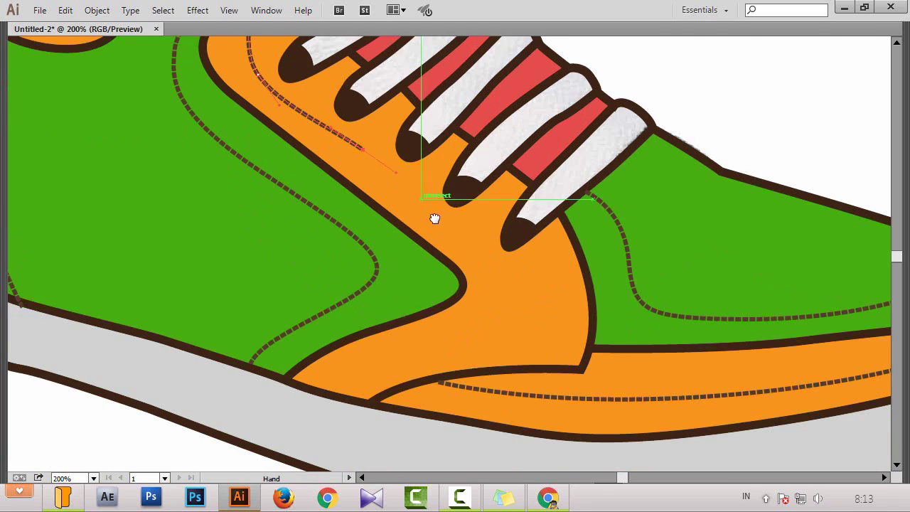
pyautogui.scroll(-3, 524, 258)
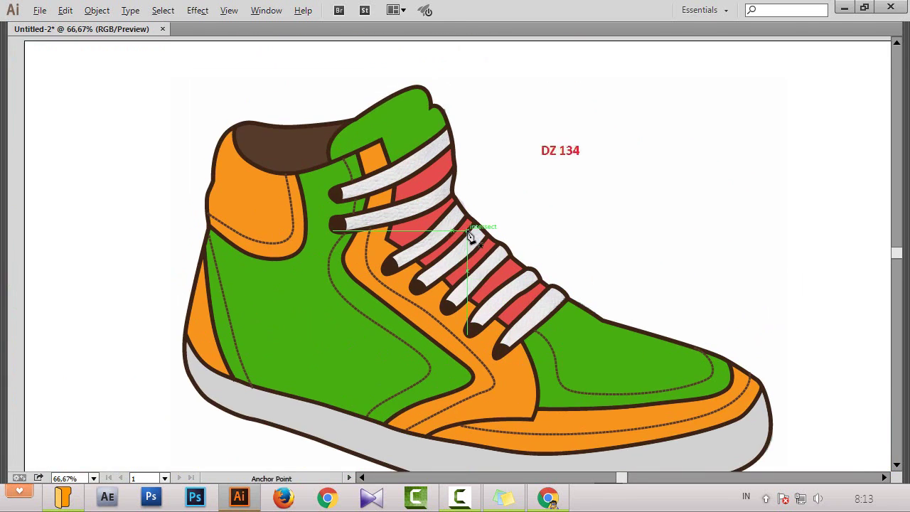
pyautogui.scroll(2, 471, 238)
pyautogui.scroll(1, 299, 205)
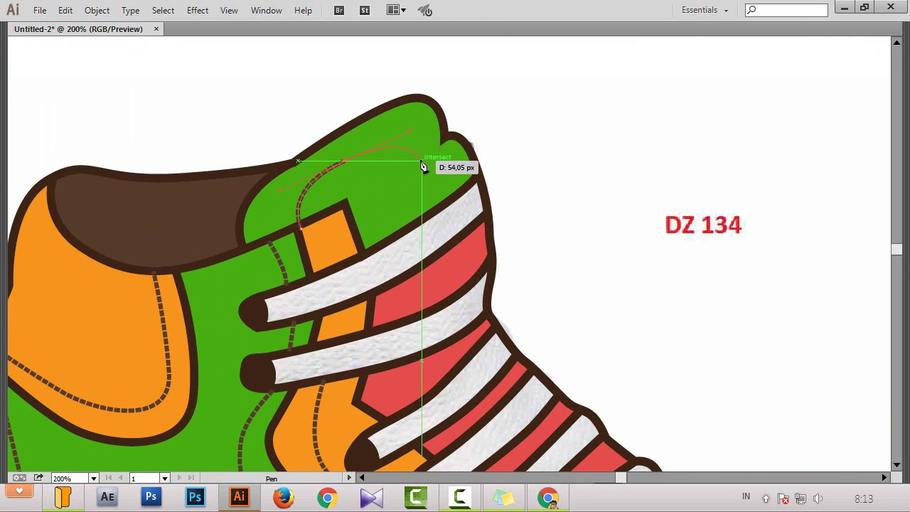
pyautogui.scroll(-2, 461, 181)
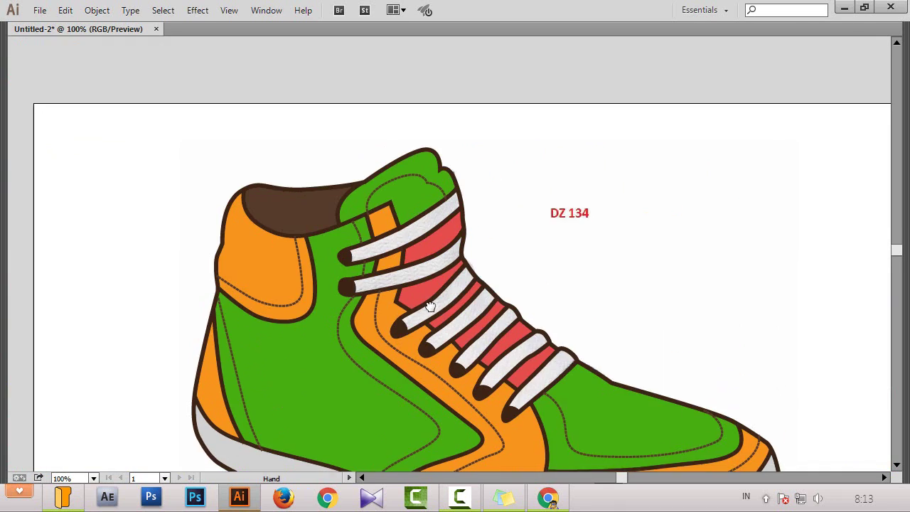
pyautogui.scroll(-2, 211, 117)
# Select all the artwork, check the Object menu without changes, then clear the selection
pyautogui.hotkey('ctrl', 'a')
pyautogui.press('Tab')
pyautogui.click(97, 10)
pyautogui.click(178, 162)
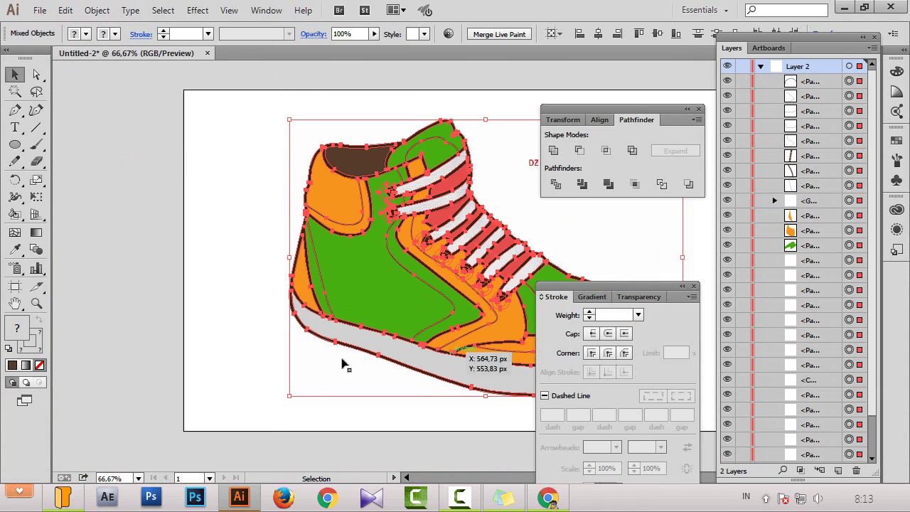
pyautogui.click(250, 272)
pyautogui.press('Tab')
# Select the orange collar path to inspect it, then clear the selection before drawing
pyautogui.scroll(1, 406, 319)
pyautogui.scroll(2, 407, 319)
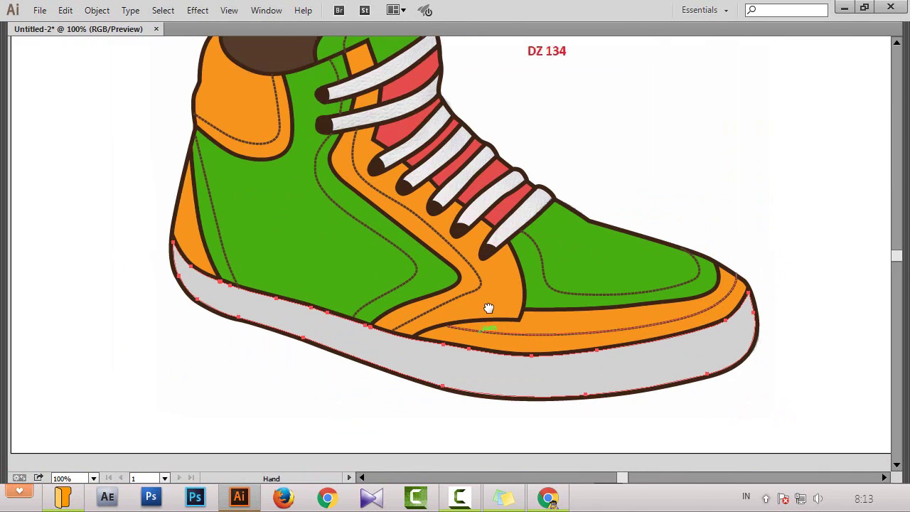
pyautogui.press('Tab')
pyautogui.scroll(1, 292, 183)
pyautogui.click(304, 148)
pyautogui.scroll(2, 305, 148)
pyautogui.click(319, 119)
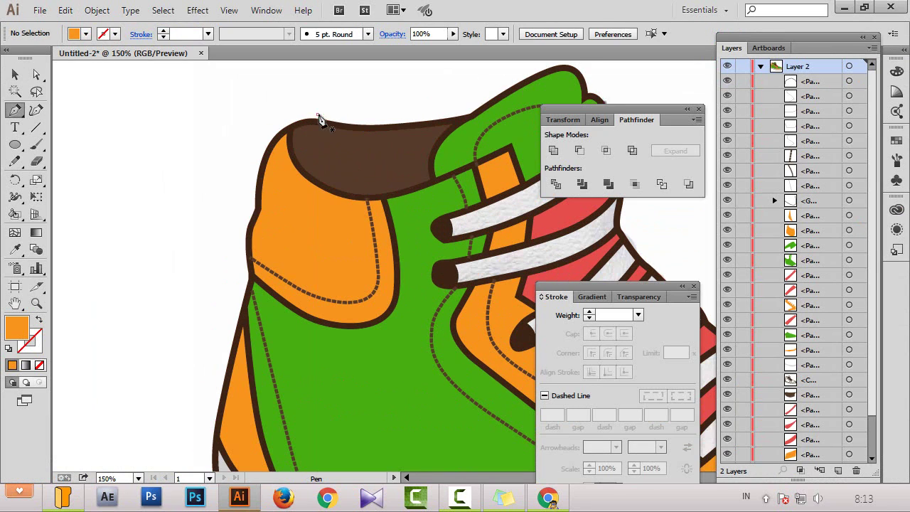
pyautogui.click(310, 214)
pyautogui.scroll(1, 297, 157)
pyautogui.scroll(-1, 297, 158)
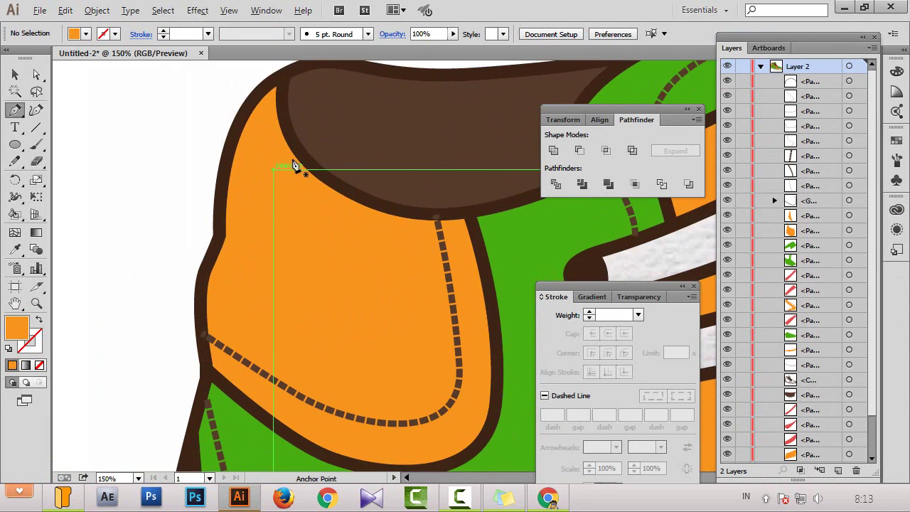
pyautogui.scroll(-1, 284, 174)
# Pen-draw a curved strip path along the heel's back edge up to the collar top
pyautogui.click(250, 170)
pyautogui.moveTo(256, 246); pyautogui.dragTo(254, 180)
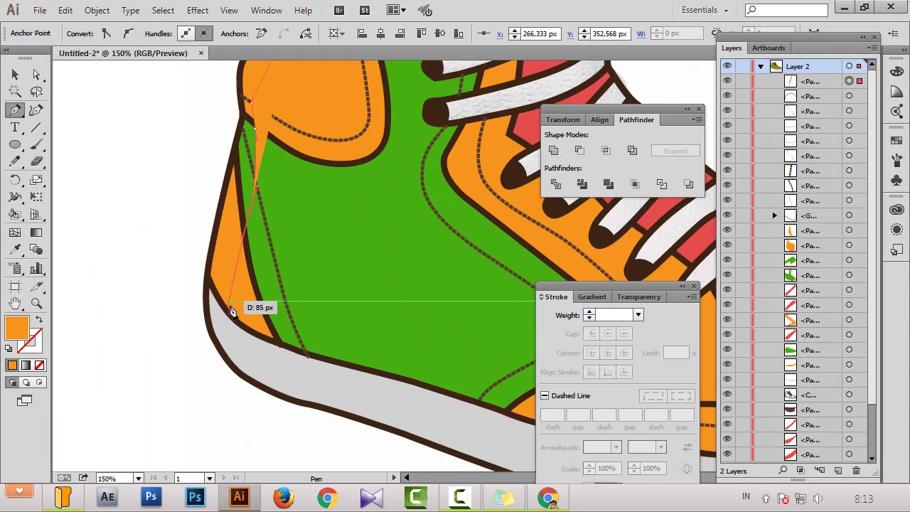
pyautogui.hotkey('ctrl', 'z')
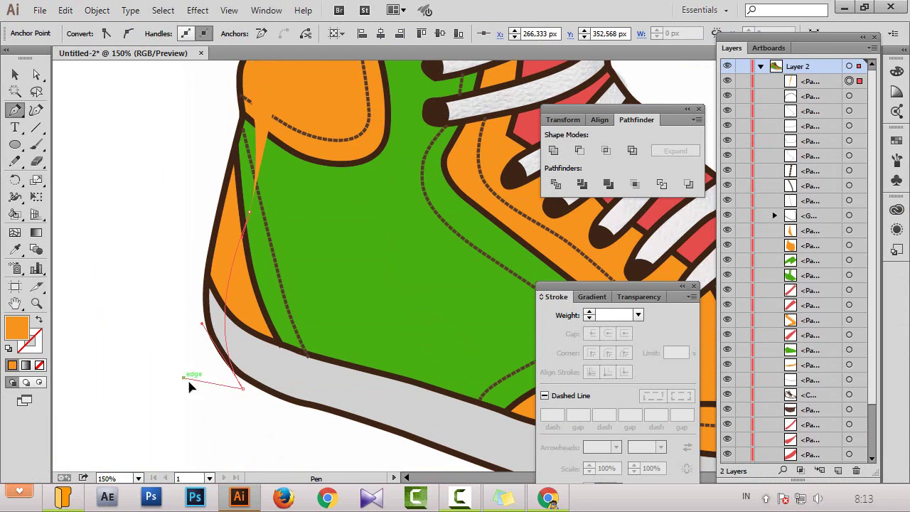
pyautogui.moveTo(234, 135); pyautogui.dragTo(234, 311)
pyautogui.moveTo(310, 126); pyautogui.dragTo(323, 123)
pyautogui.press('v')
# Fill the strip, then Pathfinder Divide it with the orange panel and ungroup the pieces
pyautogui.doubleClick(18, 328)
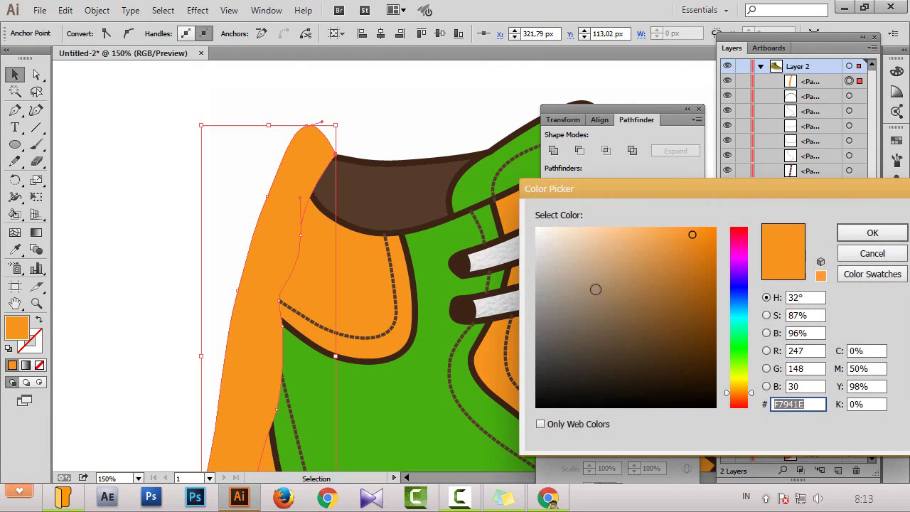
pyautogui.click(873, 233)
pyautogui.scroll(-3, 311, 287)
pyautogui.keyDown('shift'); pyautogui.click(290, 268); pyautogui.keyUp('shift')
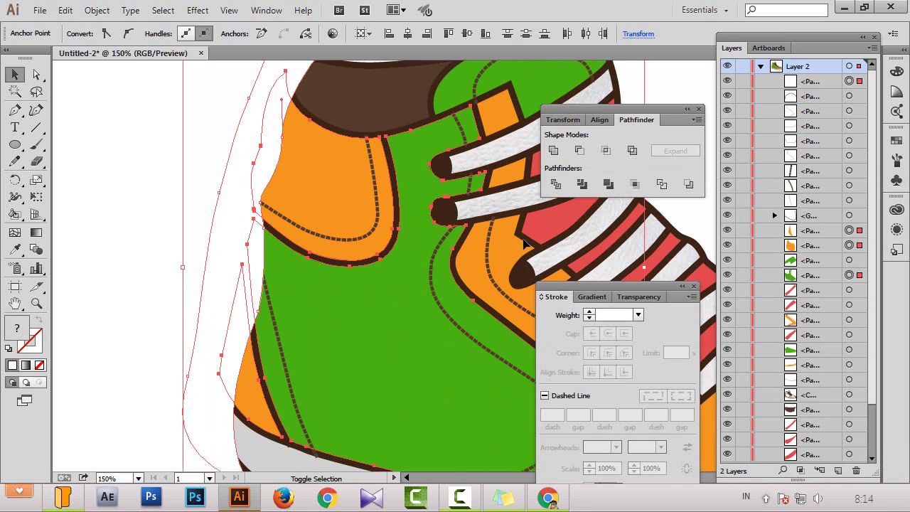
pyautogui.click(556, 184)
pyautogui.rightClick(349, 187)
pyautogui.click(390, 269)
pyautogui.hotkey('ctrl', 'shift', 'a')
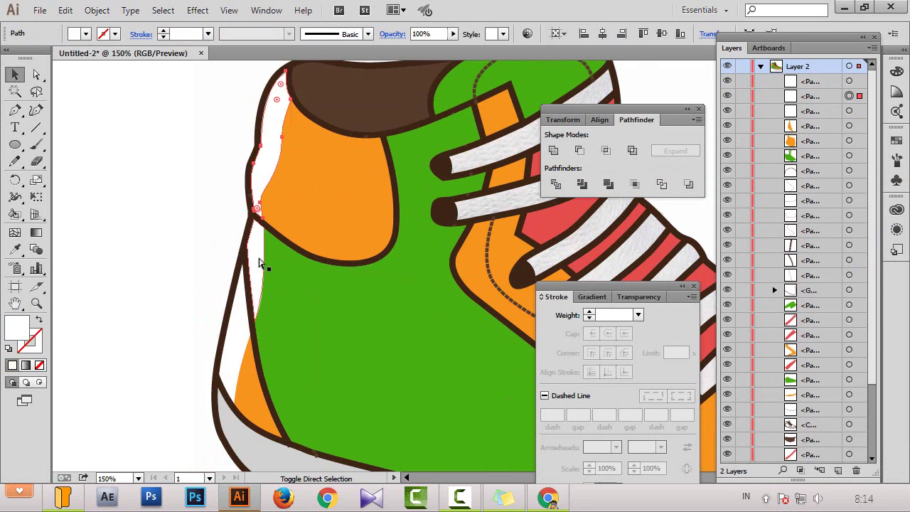
pyautogui.scroll(-1, 237, 382)
pyautogui.scroll(-2, 352, 355)
# Pen-draw a closed shape over the top edge of the green toe
pyautogui.scroll(1, 322, 284)
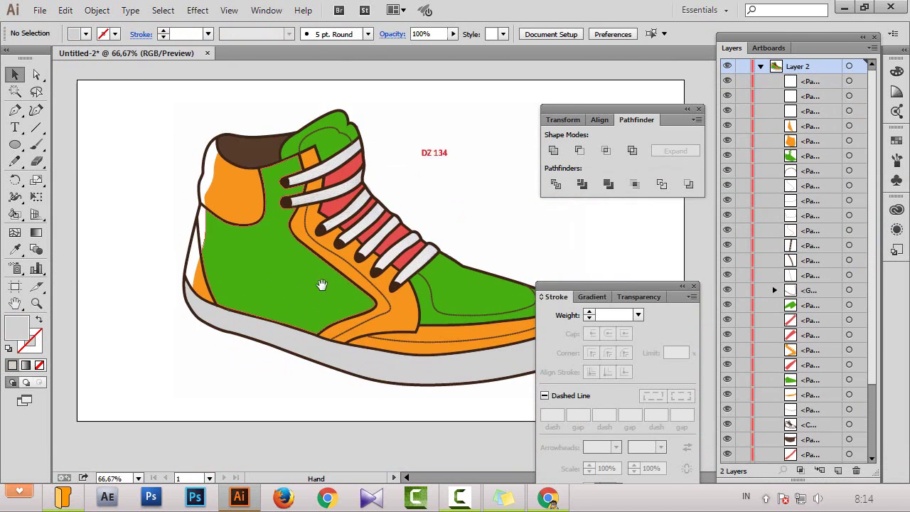
pyautogui.scroll(1, 399, 232)
pyautogui.scroll(1, 294, 252)
pyautogui.click(322, 233)
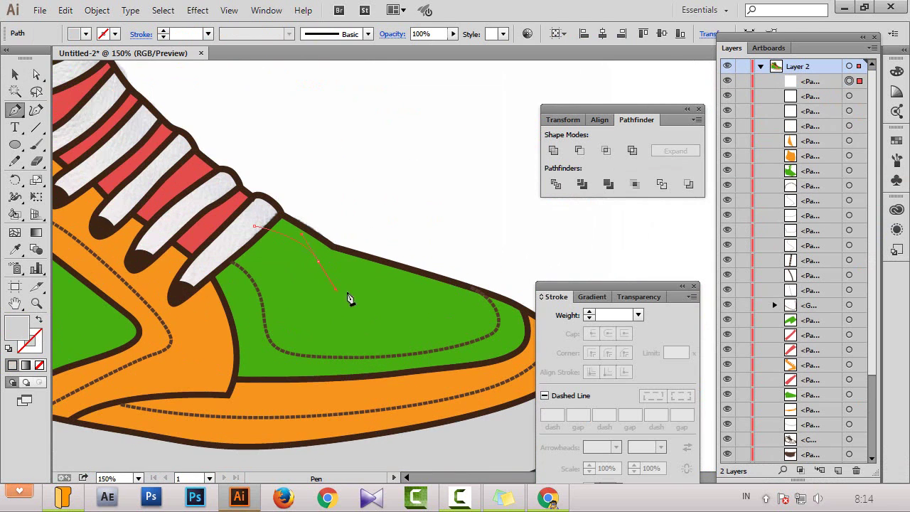
pyautogui.click(170, 148)
pyautogui.click(126, 197)
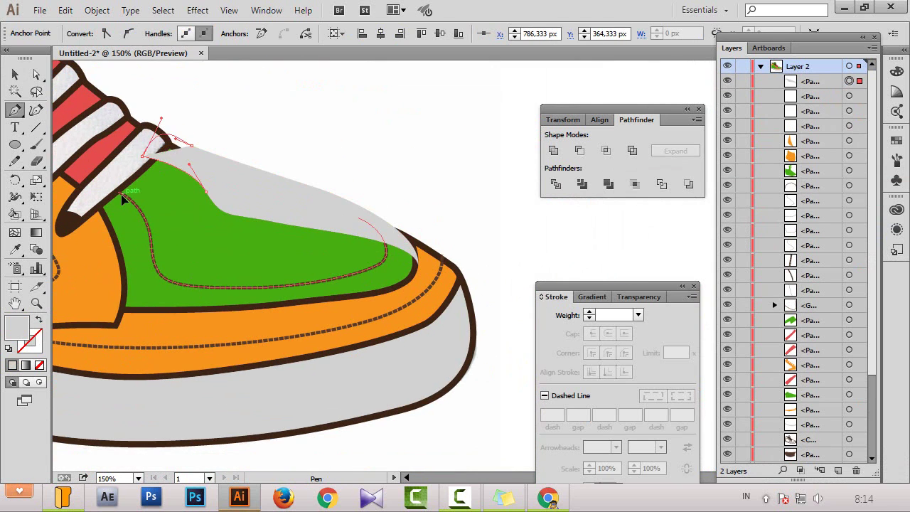
pyautogui.press('v')
# Divide the new shape with the toe, ungroup, and eyedropper the top piece white
pyautogui.click(556, 185)
pyautogui.rightClick(331, 310)
pyautogui.click(330, 310)
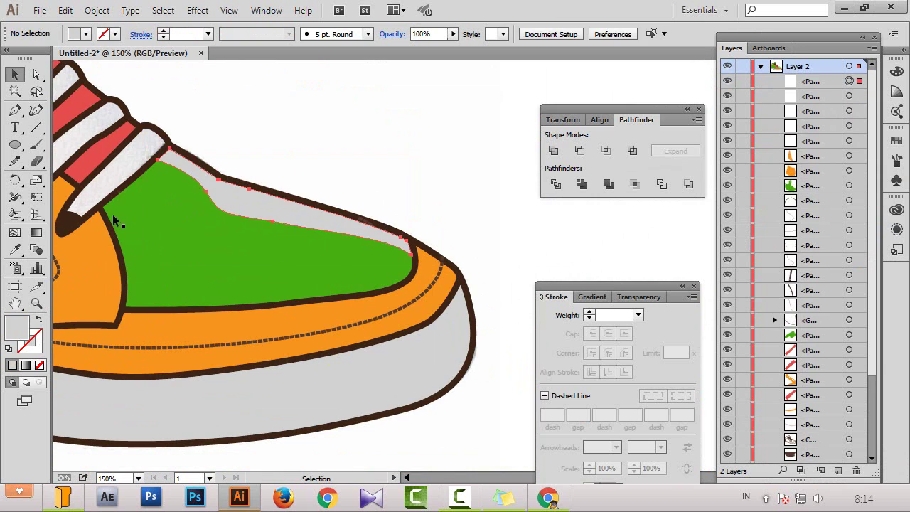
pyautogui.press('i')
pyautogui.click(297, 208)
# Select the dashed stitch lines in the toe and expand them with Object > Expand
pyautogui.press('v')
pyautogui.click(282, 284)
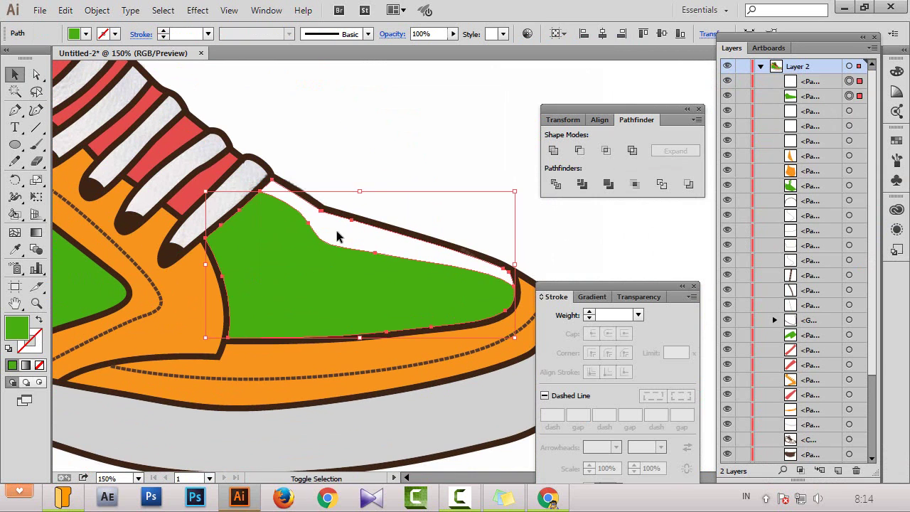
pyautogui.keyDown('ctrl'); pyautogui.click(347, 222); pyautogui.keyUp('ctrl')
pyautogui.click(305, 315)
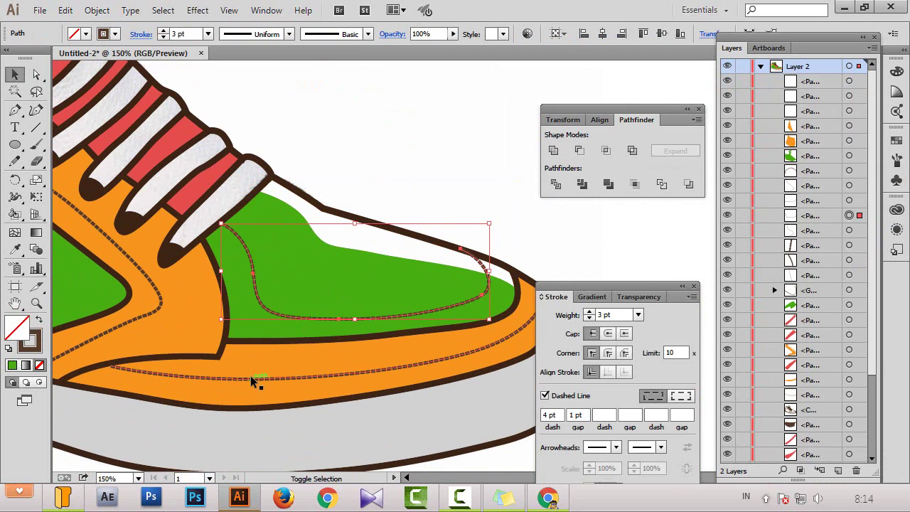
pyautogui.keyDown('shift'); pyautogui.click(132, 321); pyautogui.keyUp('shift')
pyautogui.scroll(5, 133, 322)
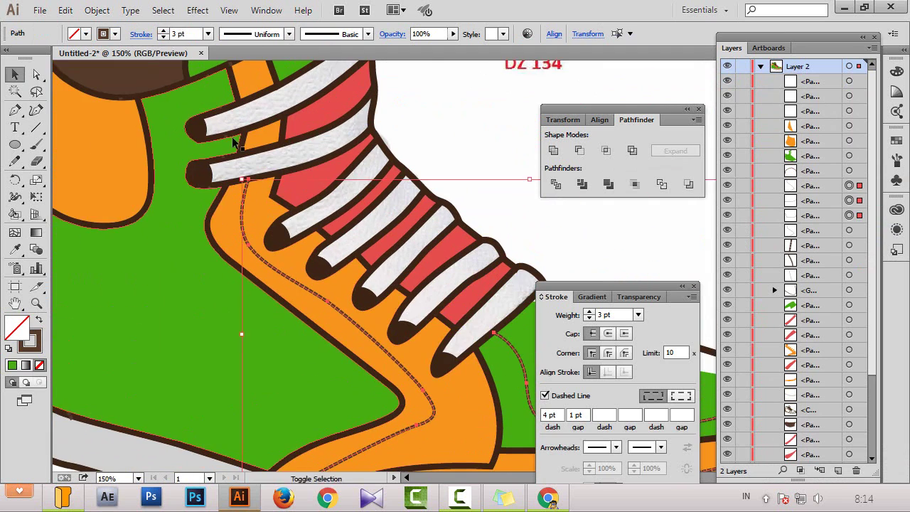
pyautogui.click(97, 10)
pyautogui.click(136, 161)
# Send the orange and green panels backward behind the stitching
pyautogui.click(154, 254)
pyautogui.hotkey('ctrl', '-')
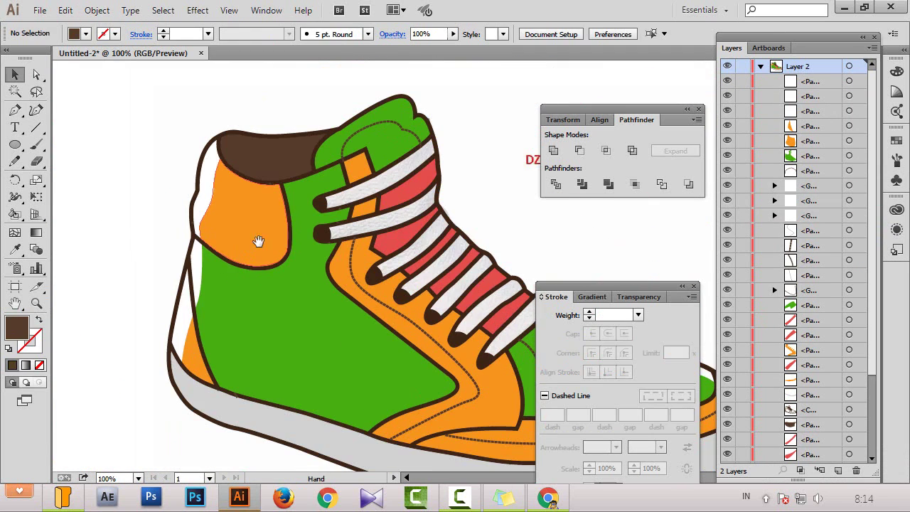
pyautogui.click(259, 242)
pyautogui.keyDown('shift'); pyautogui.click(339, 281); pyautogui.keyUp('shift')
pyautogui.hotkey('ctrl', 'shift', '[')
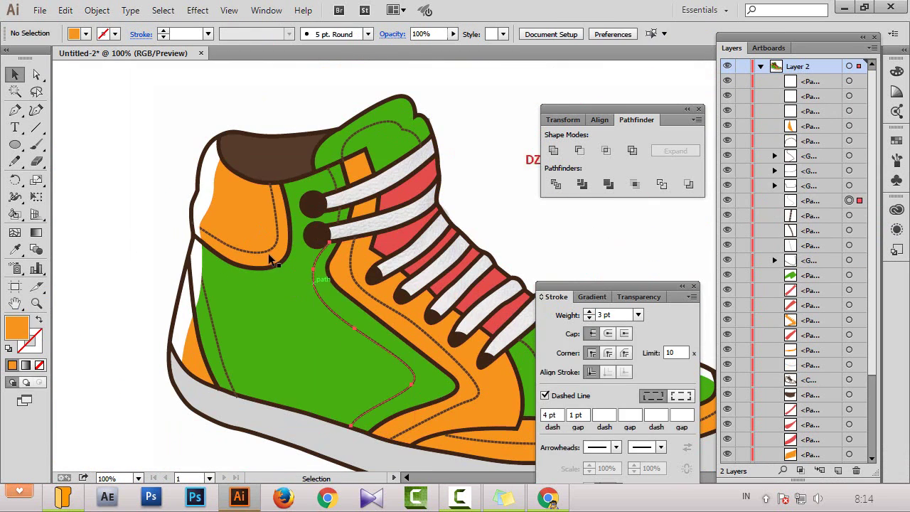
# Expand the remaining dashed stitch strokes into outlined shapes
pyautogui.keyDown('shift'); pyautogui.click(210, 310); pyautogui.keyUp('shift')
pyautogui.click(97, 10)
pyautogui.click(142, 144)
pyautogui.click(408, 345)
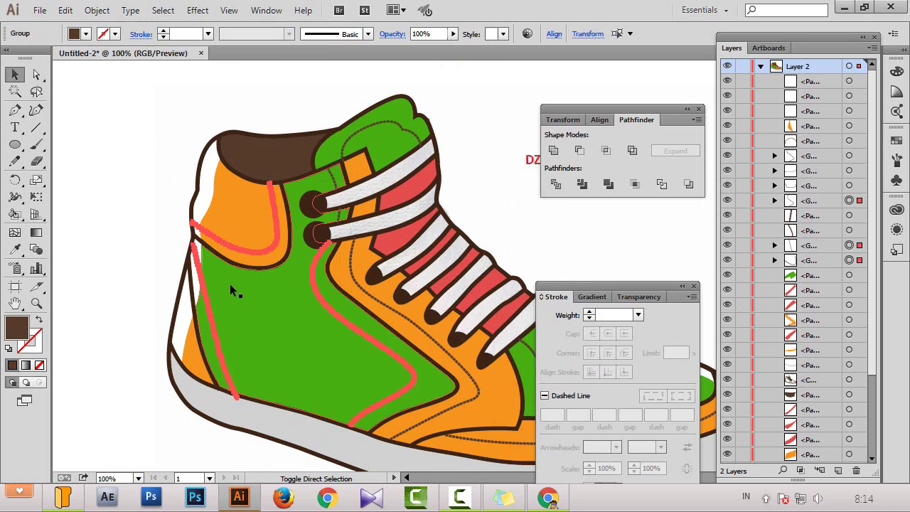
pyautogui.click(105, 225)
pyautogui.hotkey('ctrl', '-')
pyautogui.hotkey('ctrl', '+')
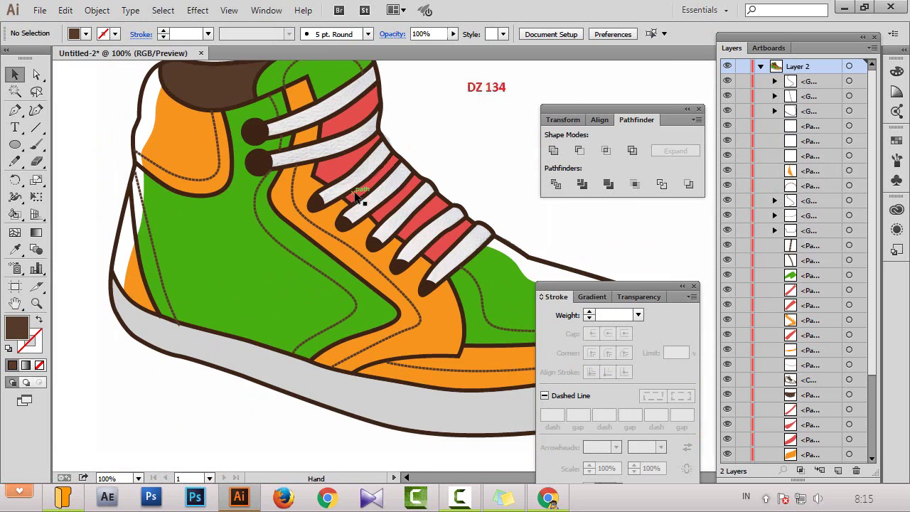
pyautogui.press('p')
pyautogui.click(302, 146)
# Pick yellow from the fill swatches and Live Paint every shoelace yellow
pyautogui.hotkey('ctrl', '+')
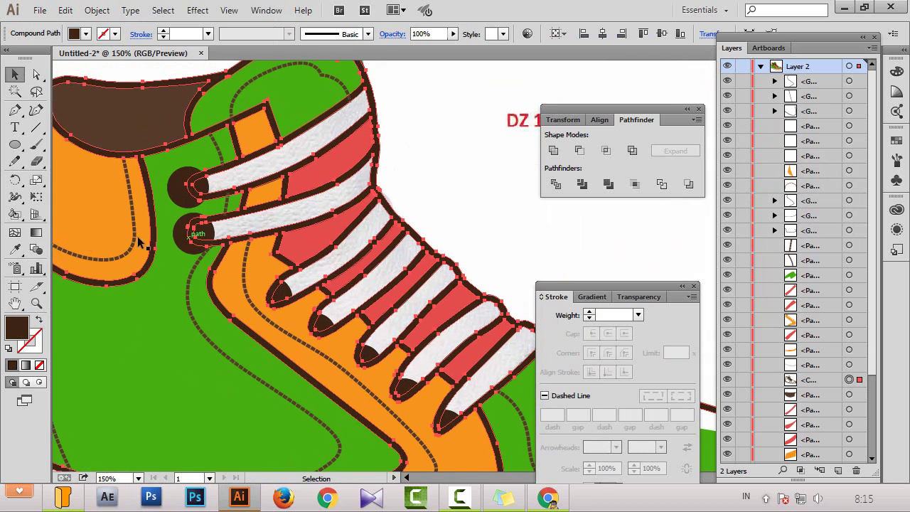
pyautogui.click(86, 33)
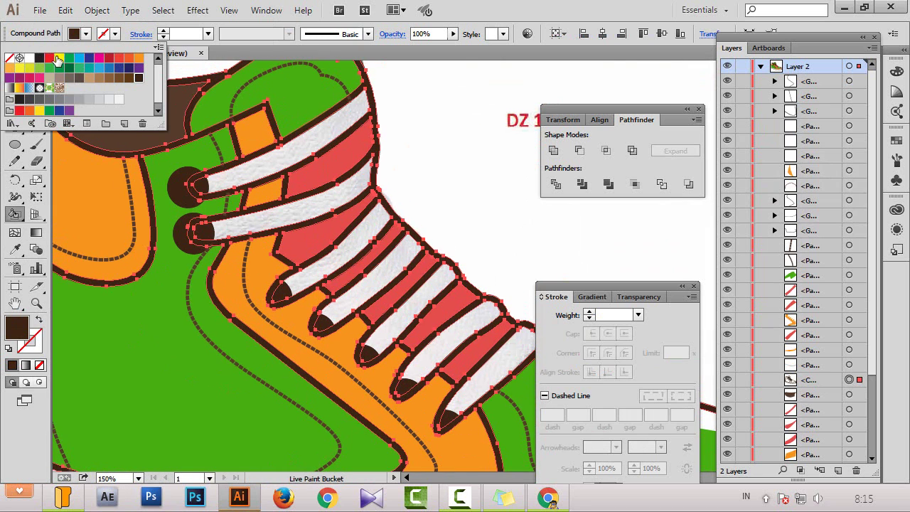
pyautogui.click(59, 57)
pyautogui.moveTo(325, 128); pyautogui.dragTo(496, 375)
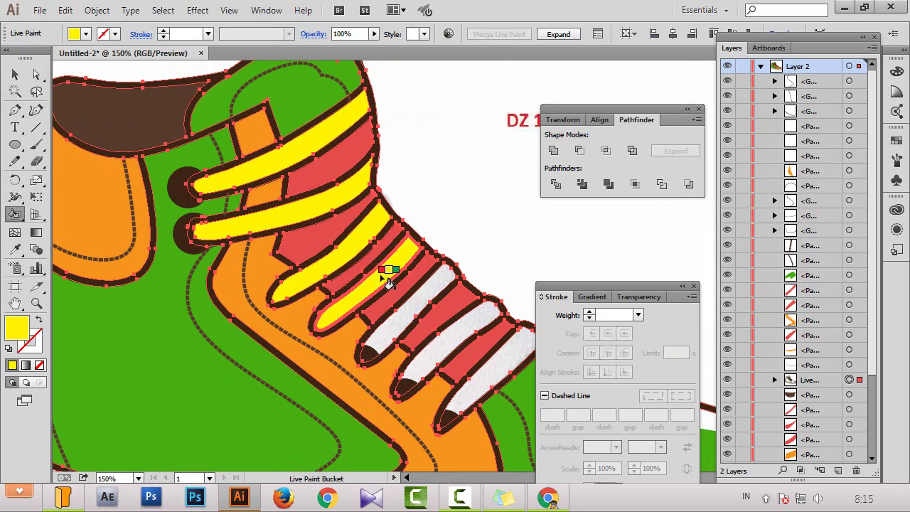
pyautogui.press('v')
# Adjust the stacking order so the brown eyelet circle group sits in front of the laces
pyautogui.click(295, 320)
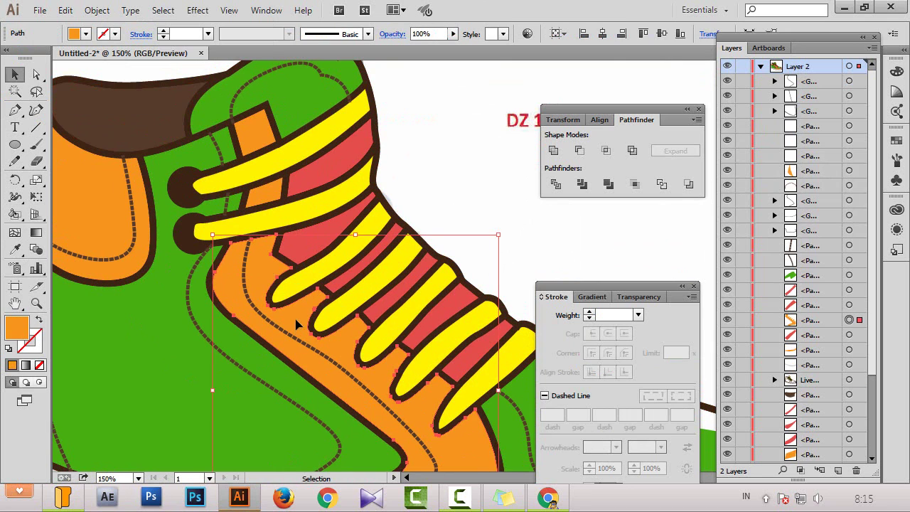
pyautogui.hotkey('ctrl', '[')
pyautogui.click(302, 351)
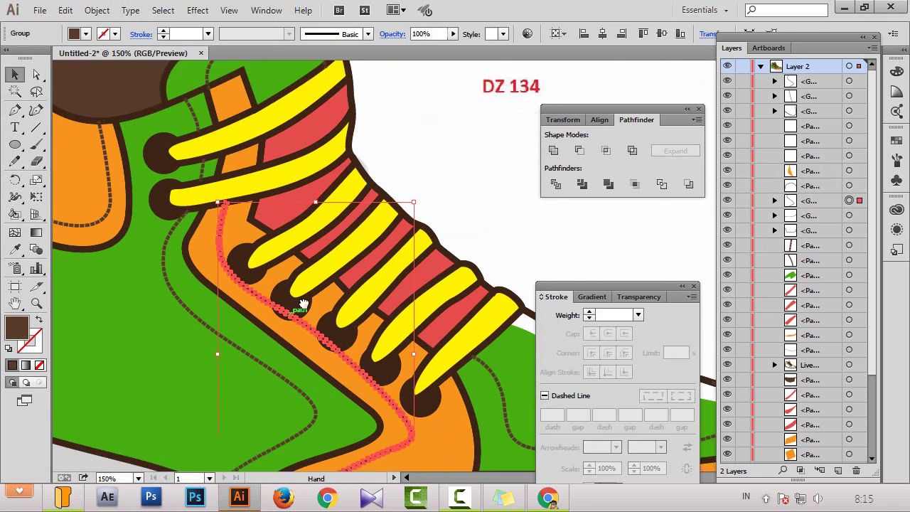
pyautogui.moveTo(309, 334); pyautogui.dragTo(277, 250)
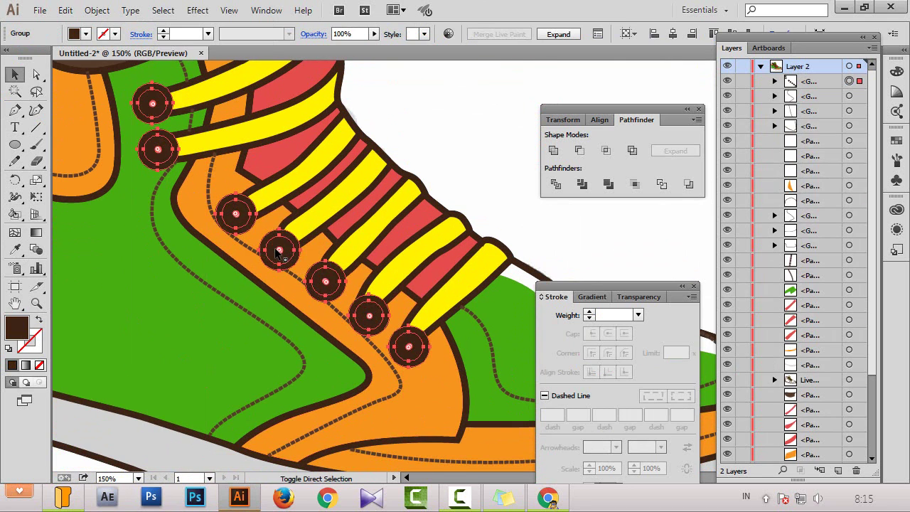
pyautogui.hotkey('ctrl', 'shift', 'a')
pyautogui.hotkey('ctrl', '-')
pyautogui.hotkey('ctrl', '-')
pyautogui.hotkey('ctrl', '-')
pyautogui.hotkey('ctrl', '-')
pyautogui.hotkey('ctrl', '+')
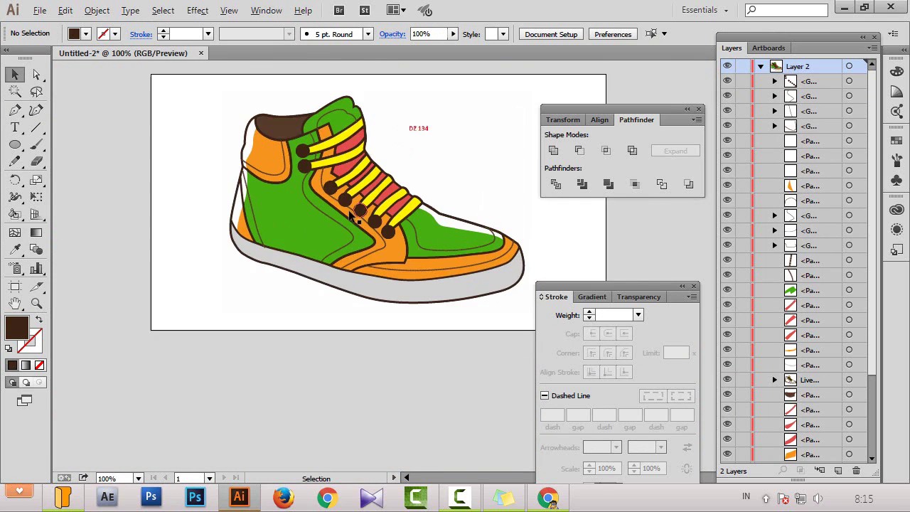
pyautogui.hotkey('ctrl', '+')
pyautogui.hotkey('ctrl', '+')
pyautogui.hotkey('ctrl', '-')
pyautogui.hotkey('ctrl', '-')
# Draw a darker grey (A5A4A2) shape along the bottom of the sole
pyautogui.click(214, 313)
pyautogui.hotkey('ctrl', 'shift', 'a')
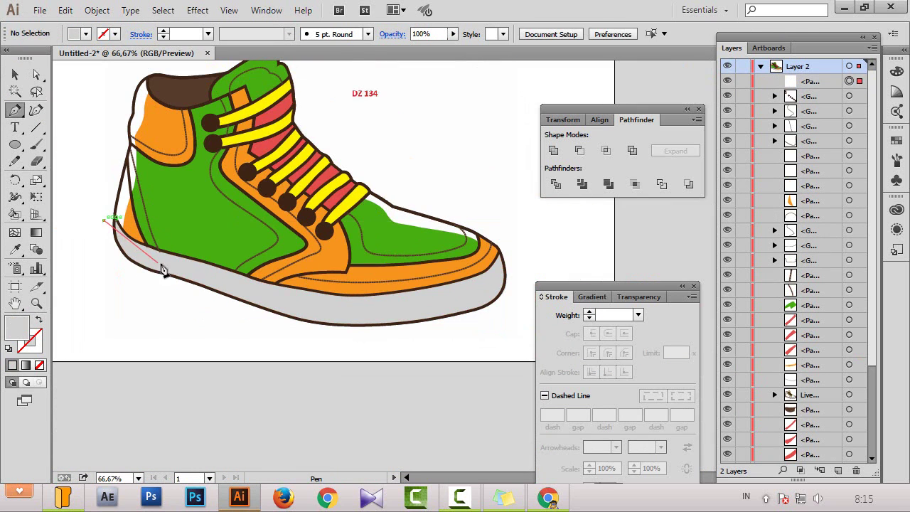
pyautogui.click(516, 269)
pyautogui.click(430, 331)
pyautogui.click(248, 337)
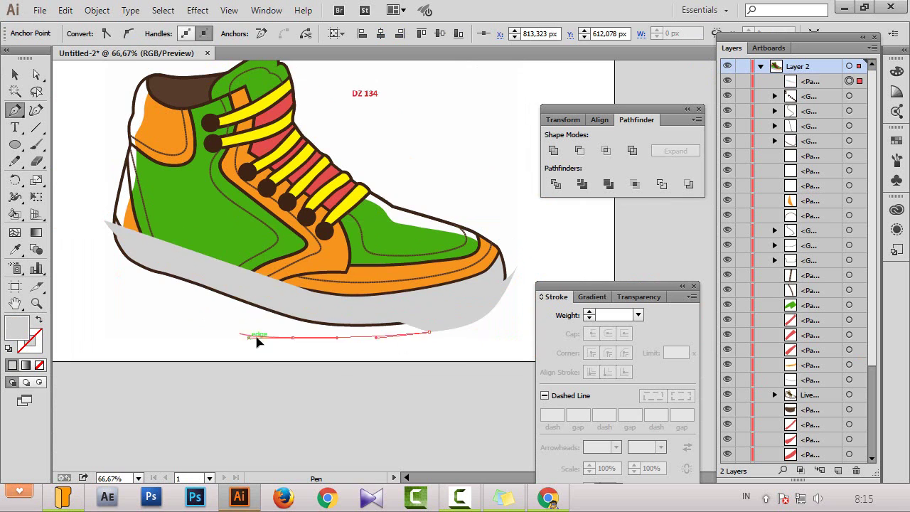
pyautogui.click(204, 323)
pyautogui.click(122, 262)
pyautogui.click(98, 246)
pyautogui.doubleClick(17, 327)
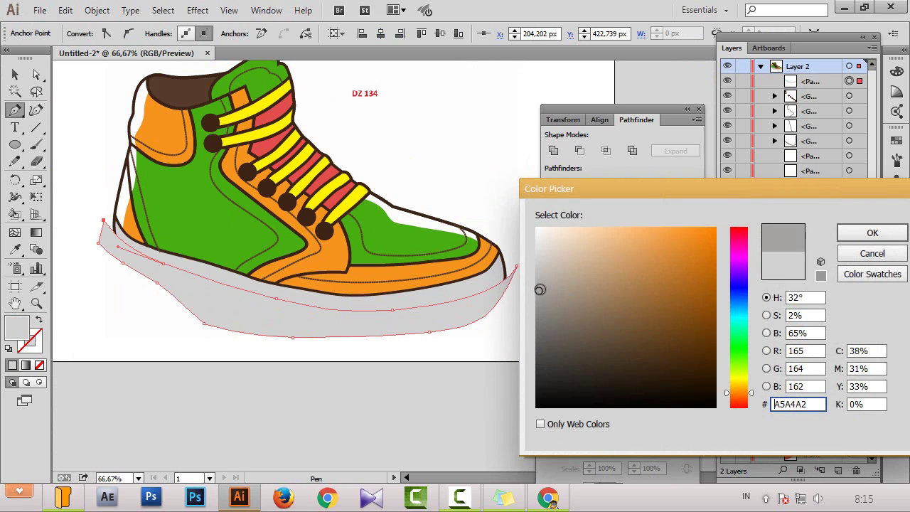
pyautogui.click(872, 233)
# Send the new grey shape and the grey sole behind the shoe
pyautogui.press('v')
pyautogui.click(497, 289)
pyautogui.rightClick(504, 278)
pyautogui.click(441, 336)
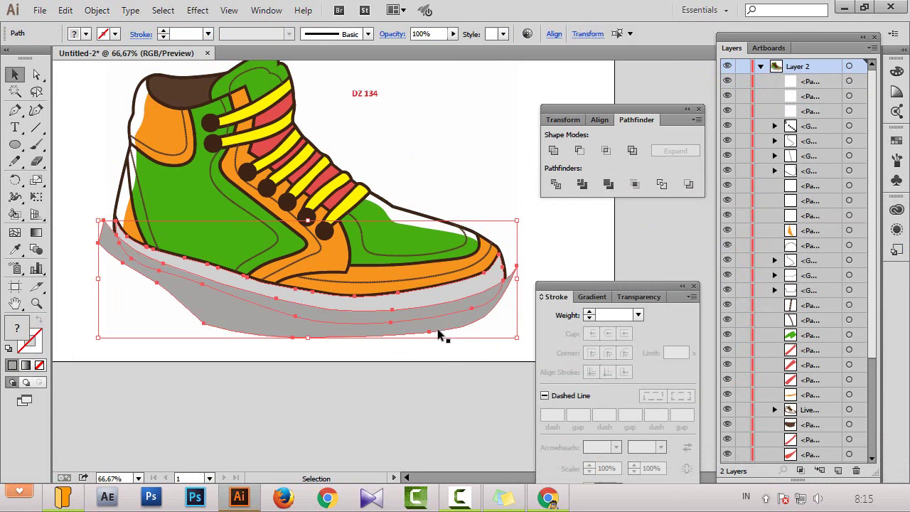
pyautogui.hotkey('ctrl', 'x')
pyautogui.hotkey('ctrl', 'b')
pyautogui.click(163, 309)
pyautogui.hotkey('ctrl', '0')
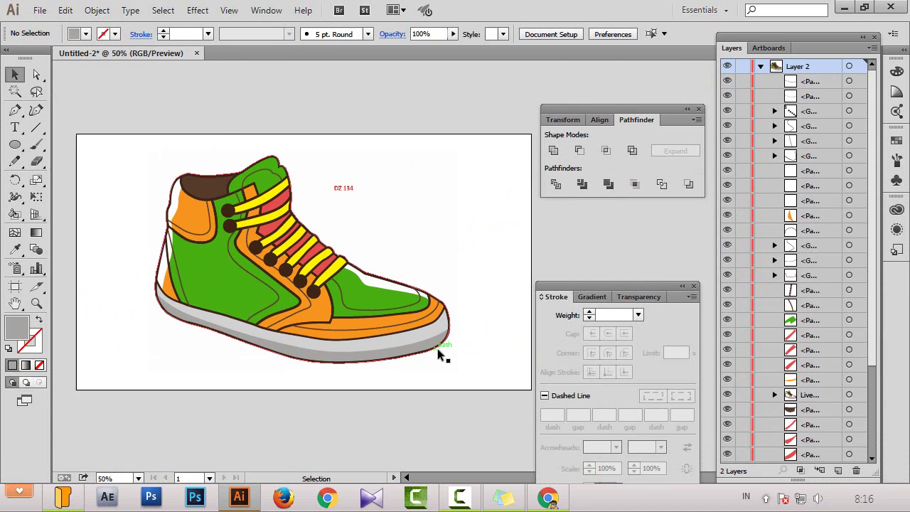
pyautogui.scroll(2, 438, 349)
# Pen a curve along the sole's top edge filled near-white #F9F9F9
pyautogui.press('p')
pyautogui.click(456, 270)
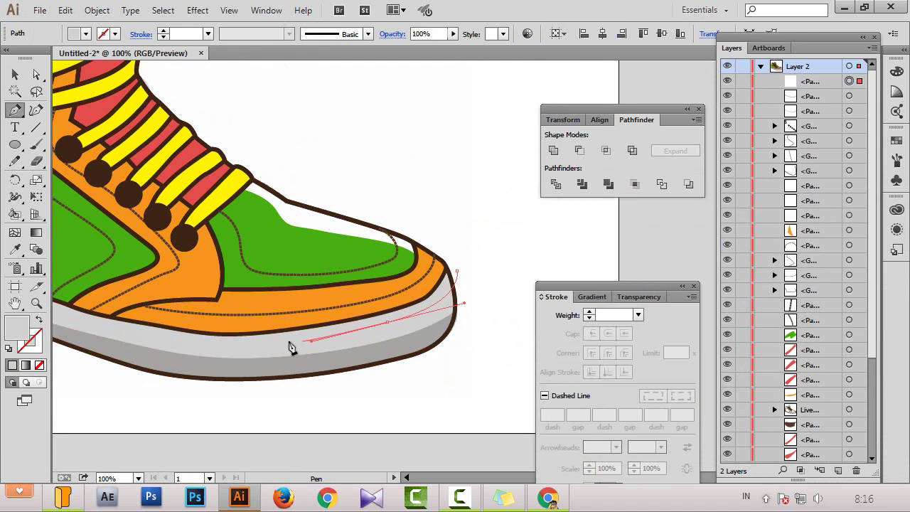
pyautogui.moveTo(292, 347); pyautogui.dragTo(295, 346)
pyautogui.click(108, 324)
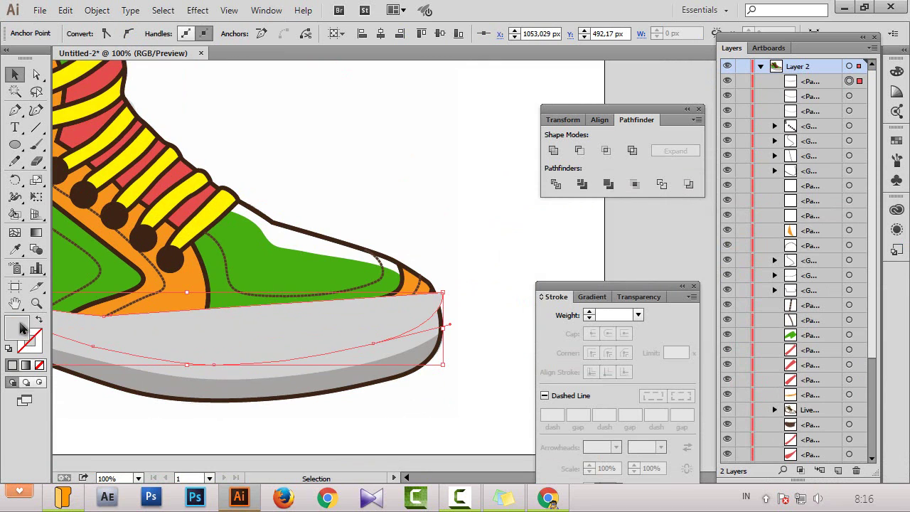
pyautogui.doubleClick(22, 328)
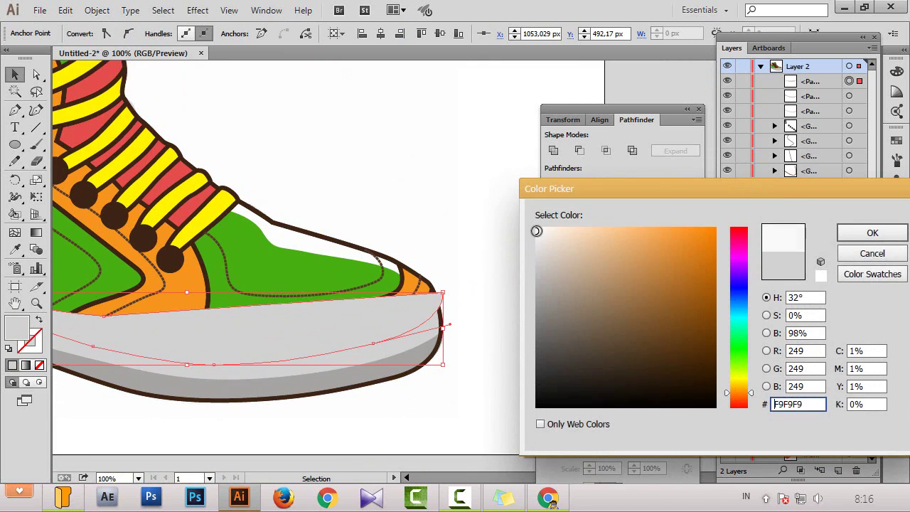
pyautogui.click(872, 232)
# Pathfinder Divide the sole along the new curve into a highlight strip
pyautogui.click(556, 184)
pyautogui.rightClick(391, 316)
pyautogui.press('Escape')
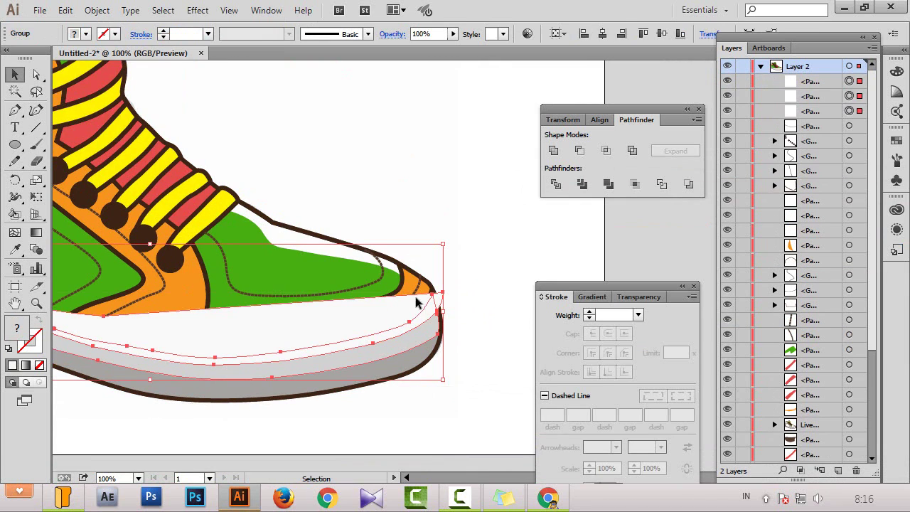
pyautogui.click(482, 275)
pyautogui.hotkey('ctrl', '-')
pyautogui.hotkey('ctrl', '-')
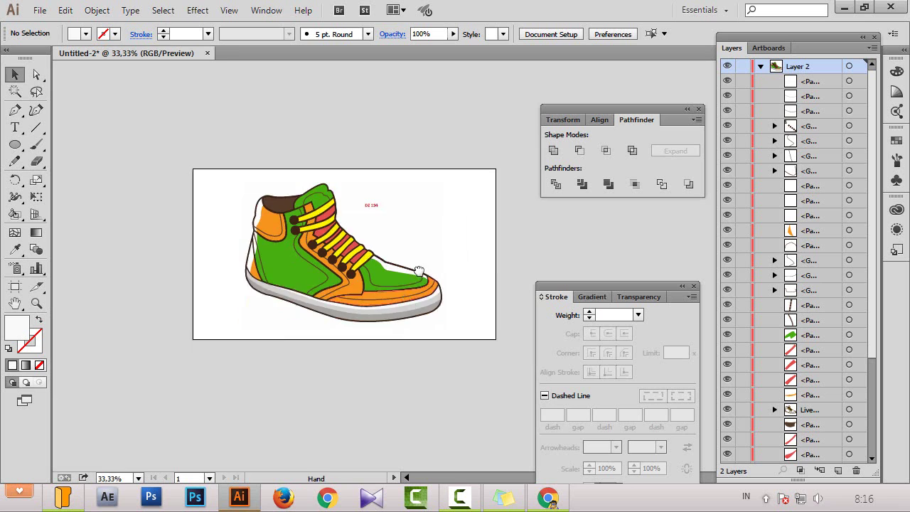
pyautogui.hotkey('ctrl', '-')
# Pen a curved path down through the green side panel at 150% zoom
pyautogui.hotkey('ctrl', '1')
pyautogui.press('p')
pyautogui.moveTo(313, 265); pyautogui.dragTo(322, 243)
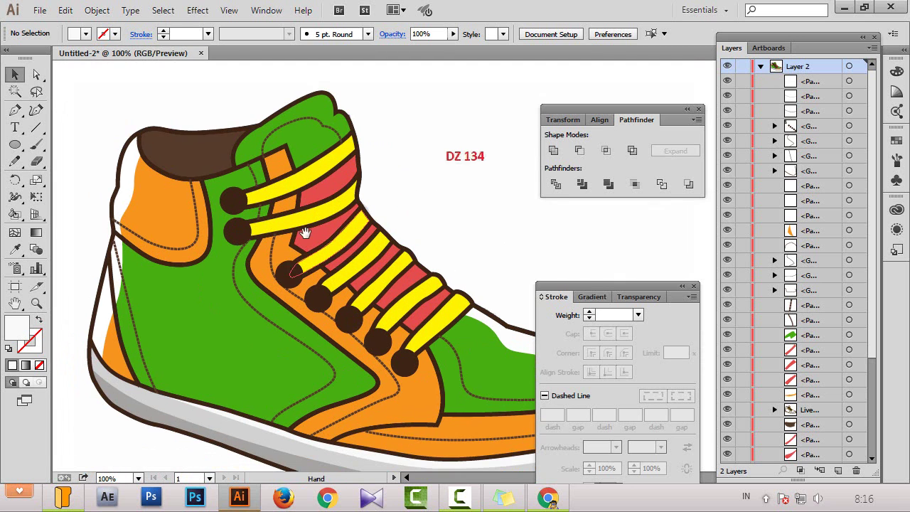
pyautogui.hotkey('ctrl', '+')
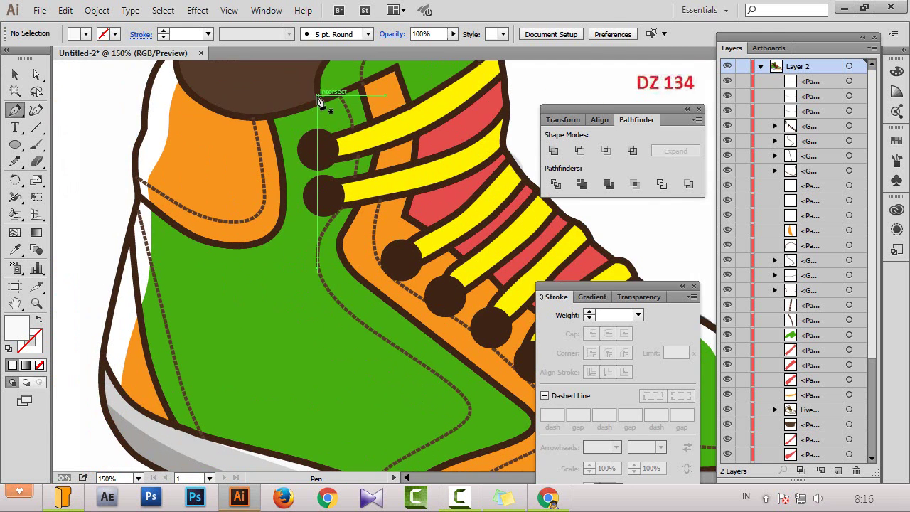
pyautogui.click(318, 95)
pyautogui.moveTo(323, 194); pyautogui.dragTo(311, 249)
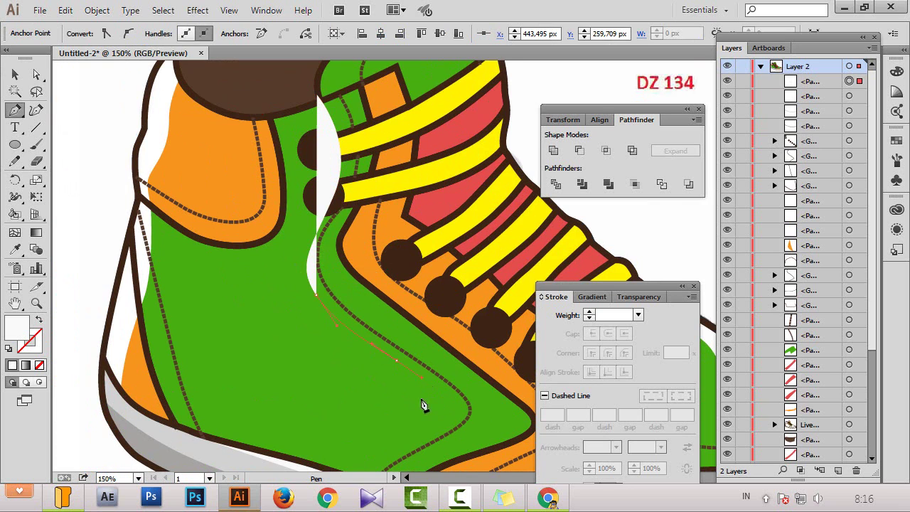
pyautogui.scroll(-3, 427, 387)
pyautogui.scroll(-3, 441, 341)
pyautogui.scroll(5, 398, 242)
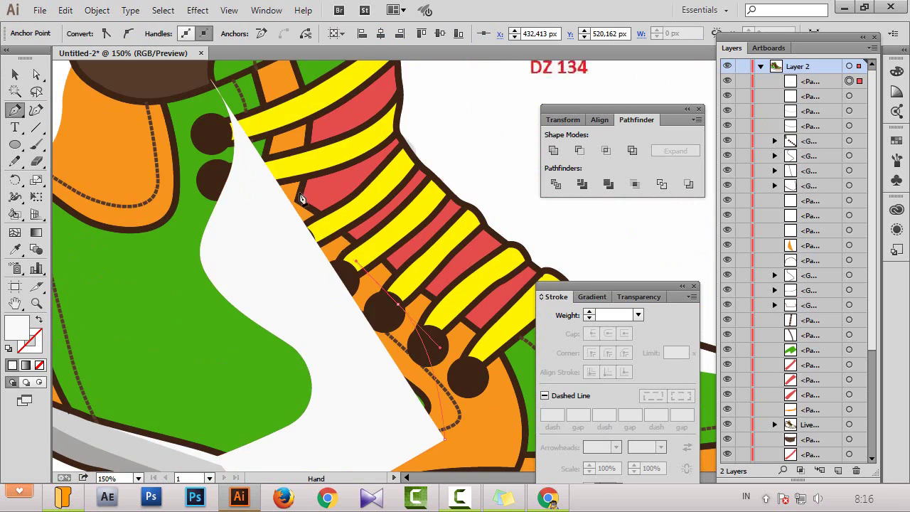
pyautogui.scroll(5, 301, 199)
# Pathfinder Divide the side panel along the path and ungroup the pieces
pyautogui.click(557, 184)
pyautogui.rightClick(329, 318)
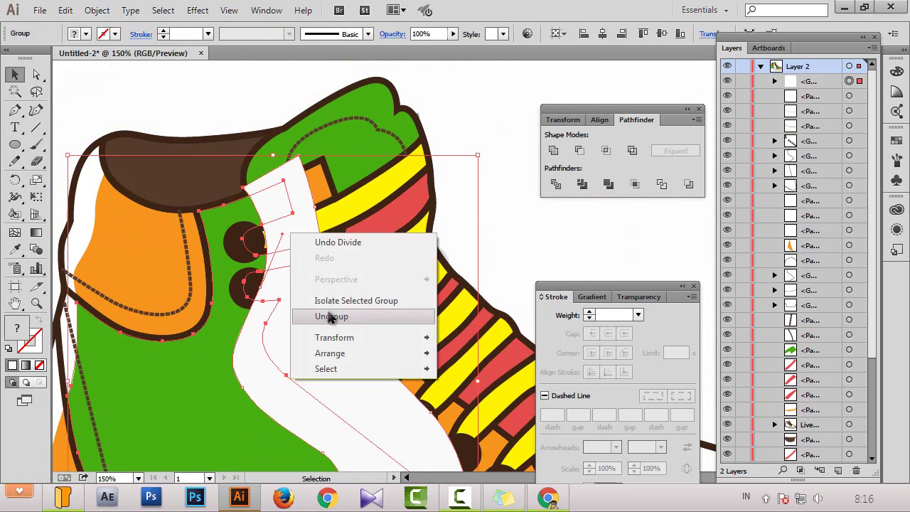
pyautogui.click(329, 318)
pyautogui.scroll(-3, 278, 199)
pyautogui.scroll(-3, 283, 194)
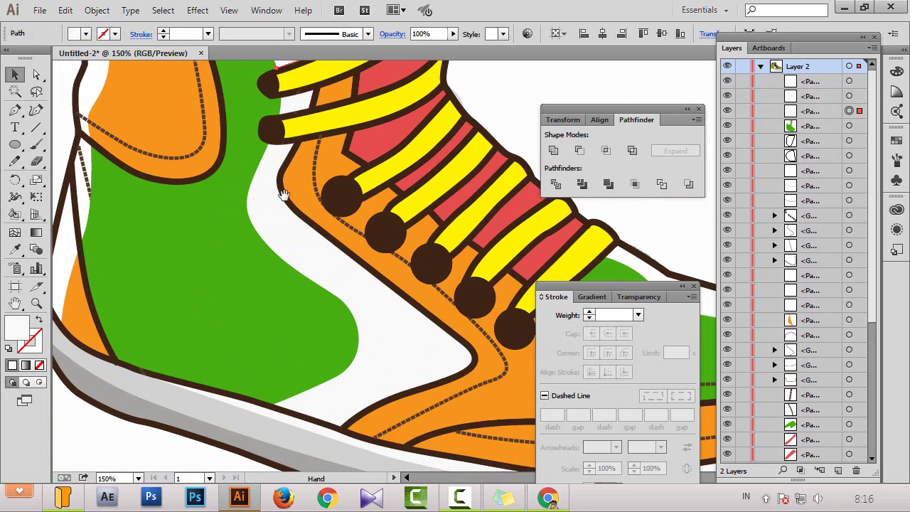
# Recolor the panel pieces in dark and light green and fill the gap between the laces
pyautogui.click(260, 253)
pyautogui.click(108, 307)
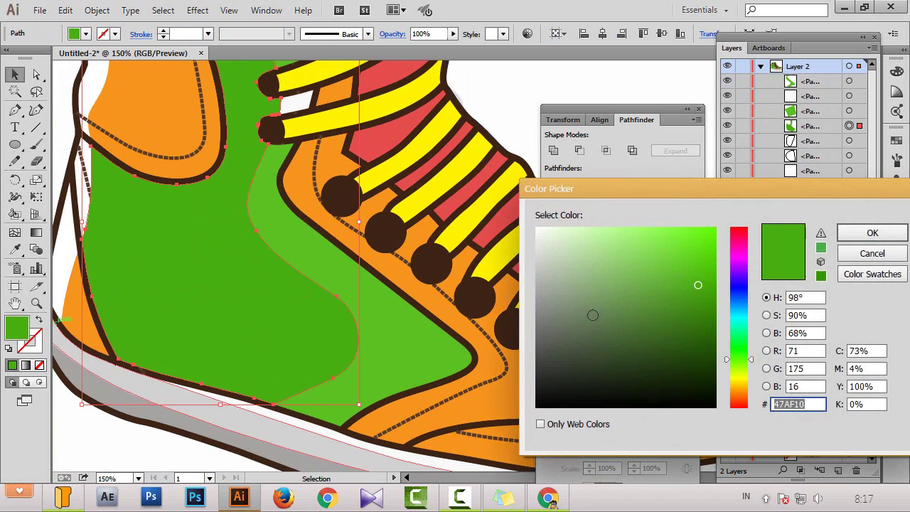
pyautogui.press('Return')
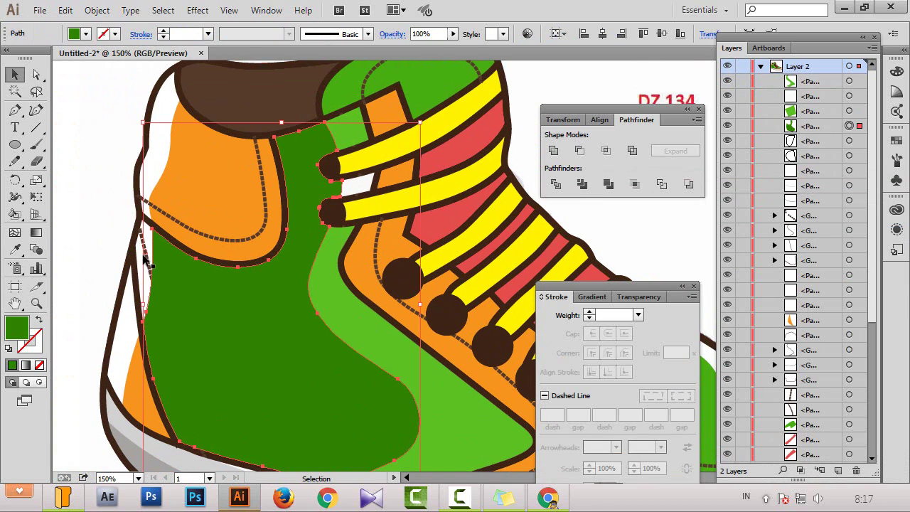
pyautogui.click(146, 262)
pyautogui.click(357, 182)
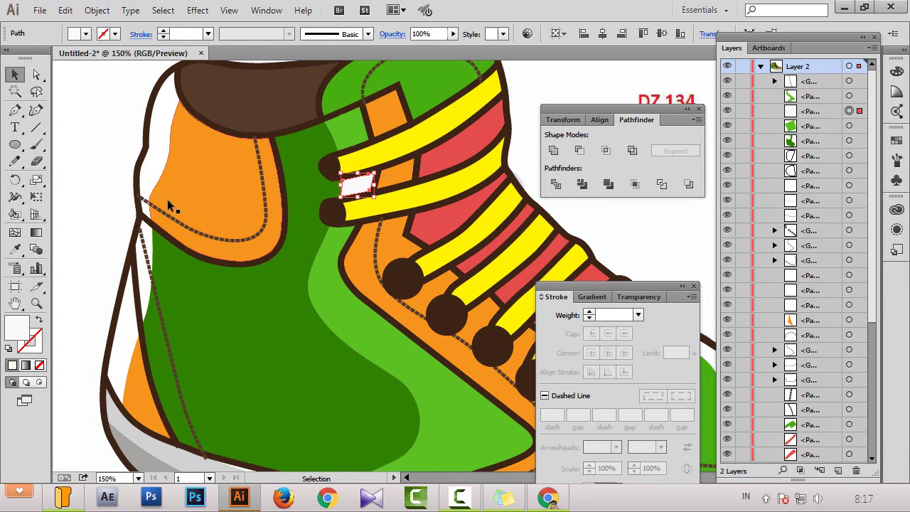
pyautogui.click(347, 127)
pyautogui.moveTo(346, 126); pyautogui.dragTo(389, 206)
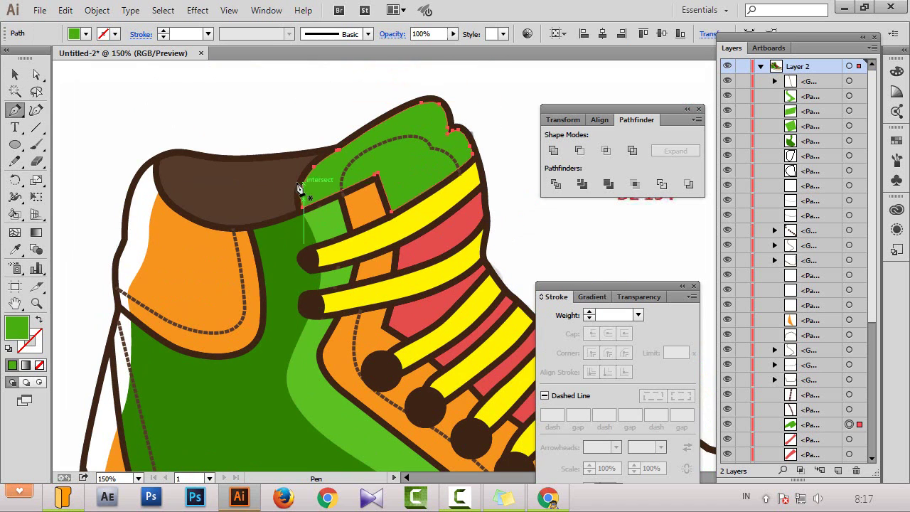
# Pen a dome over the tongue top and fill it dark green
pyautogui.click(277, 176)
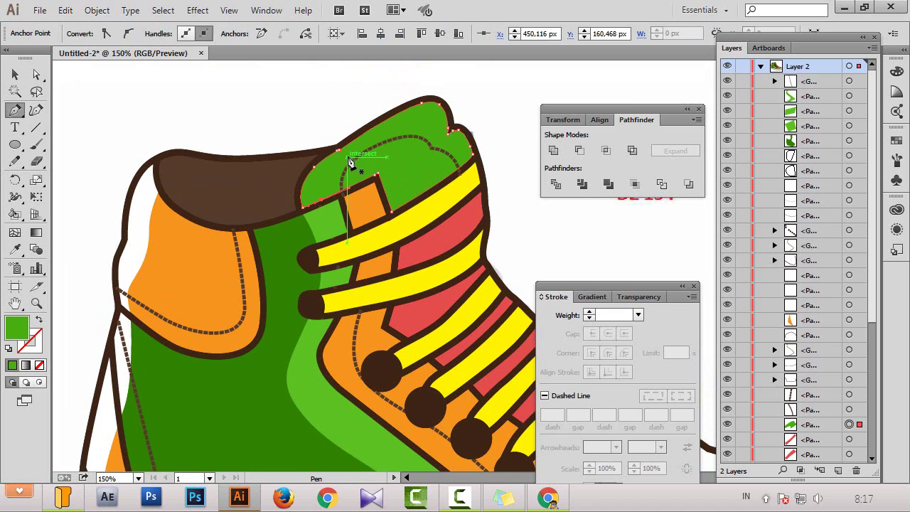
pyautogui.hotkey('ctrl', 'z')
pyautogui.click(405, 127)
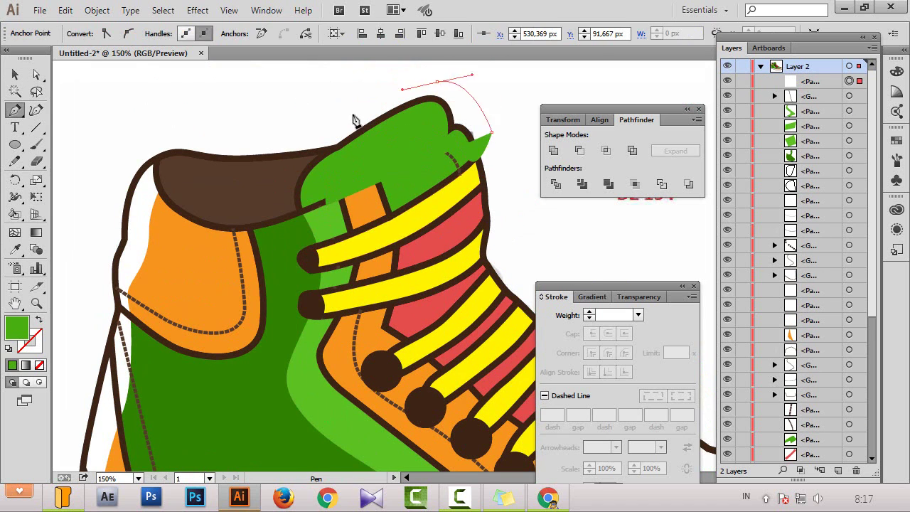
pyautogui.moveTo(319, 207); pyautogui.dragTo(326, 212)
pyautogui.press('v')
pyautogui.rightClick(421, 166)
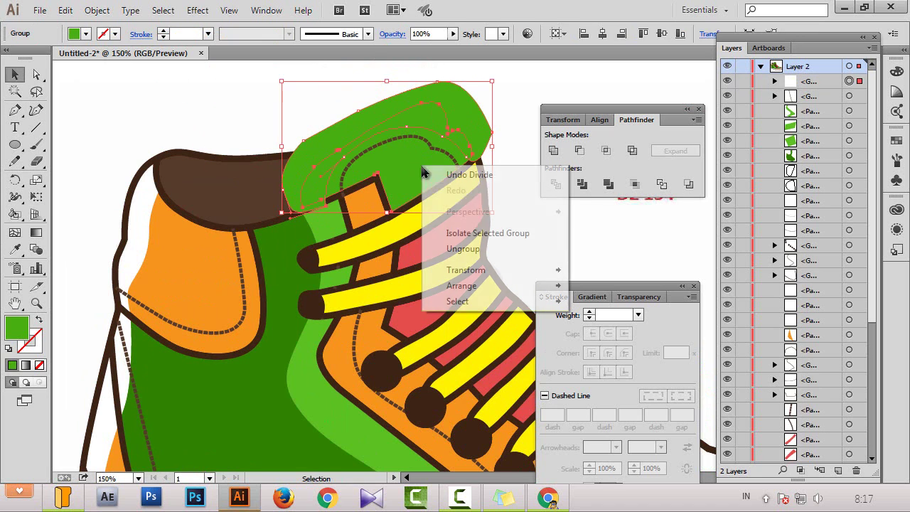
pyautogui.press('Escape')
pyautogui.hotkey('ctrl', '[')
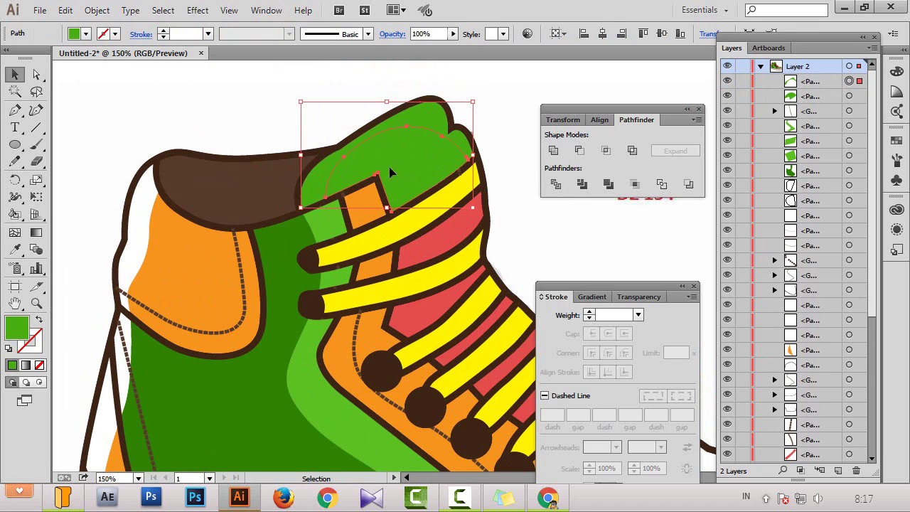
pyautogui.click(391, 199)
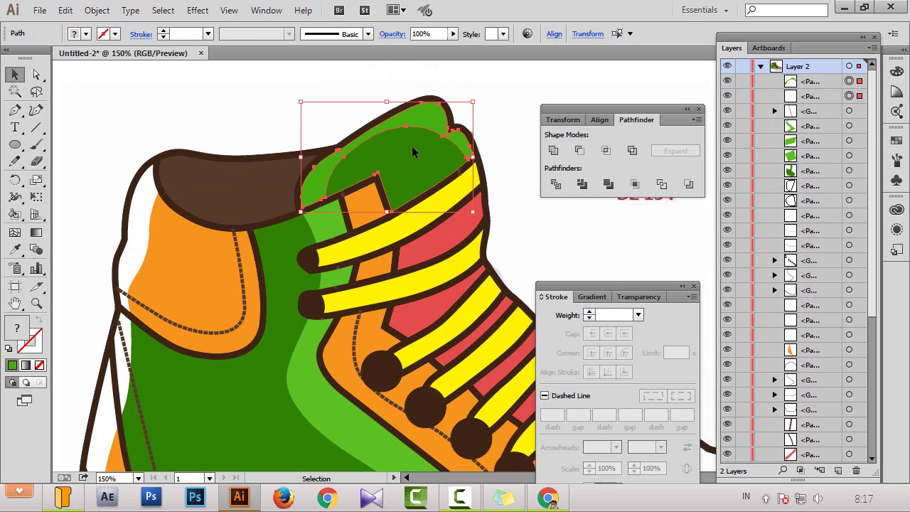
pyautogui.hotkey('ctrl', 'shift', 'a')
# Hide reference Layer 1 and zoom out to view the finished sneaker
pyautogui.hotkey('ctrl', '-')
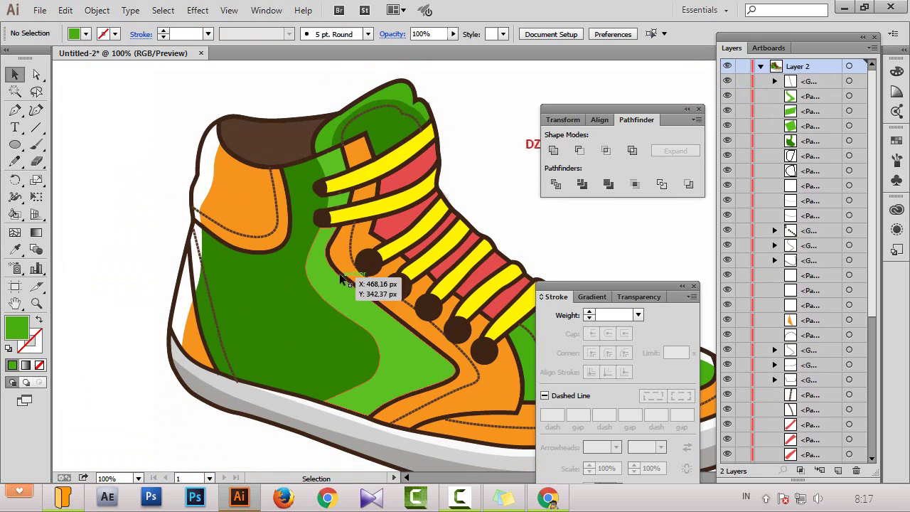
pyautogui.hotkey('ctrl', '-')
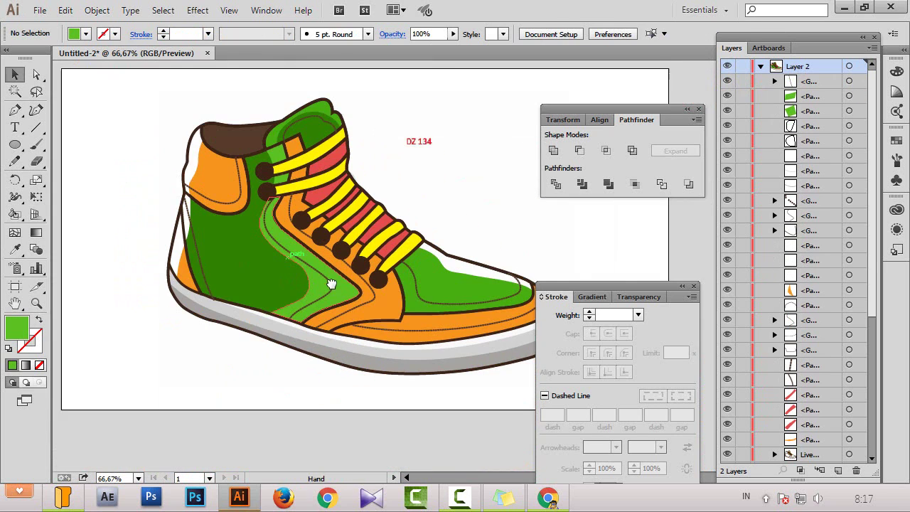
pyautogui.hotkey('ctrl', '-')
pyautogui.moveTo(400, 150); pyautogui.dragTo(451, 204)
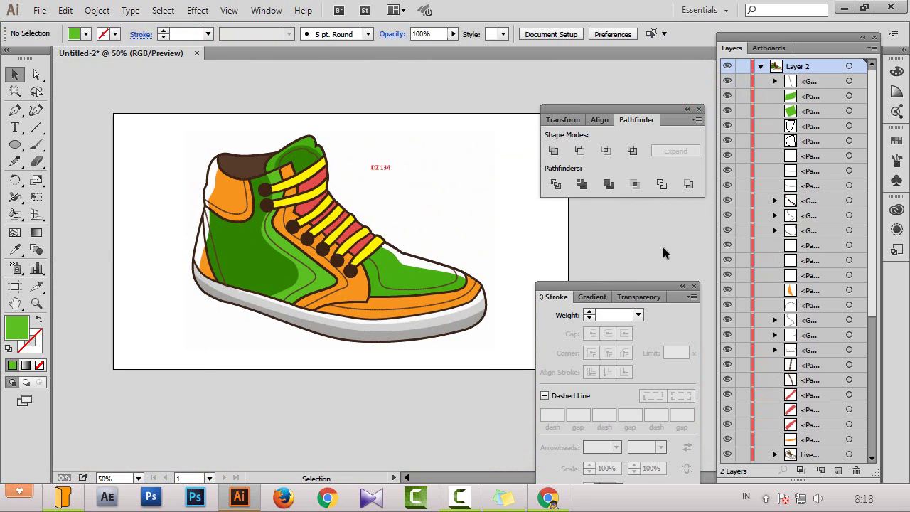
pyautogui.click(761, 66)
pyautogui.click(727, 81)
pyautogui.hotkey('ctrl', '+')
pyautogui.hotkey('ctrl', '-')
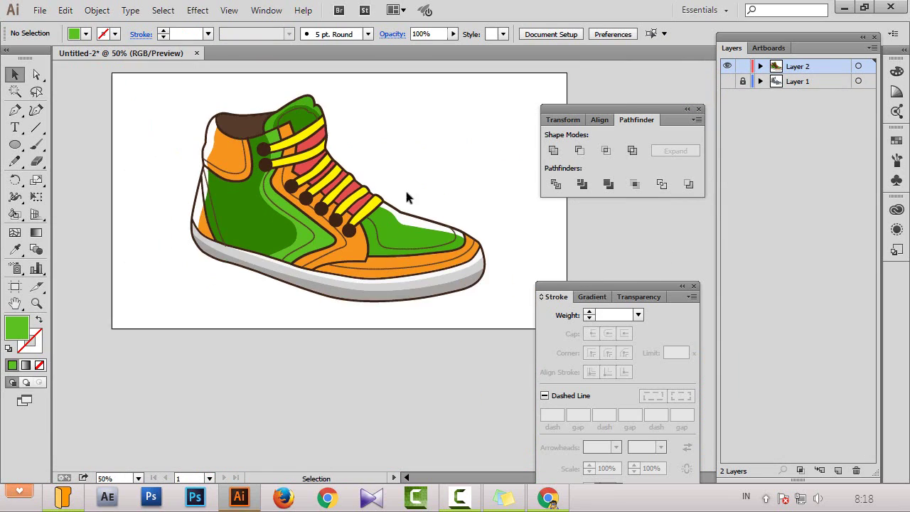
pyautogui.moveTo(405, 188); pyautogui.dragTo(417, 206)
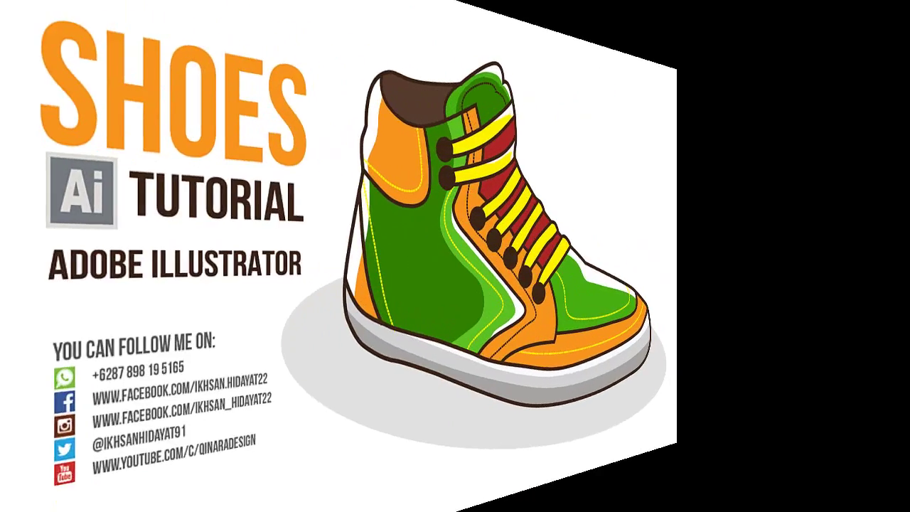